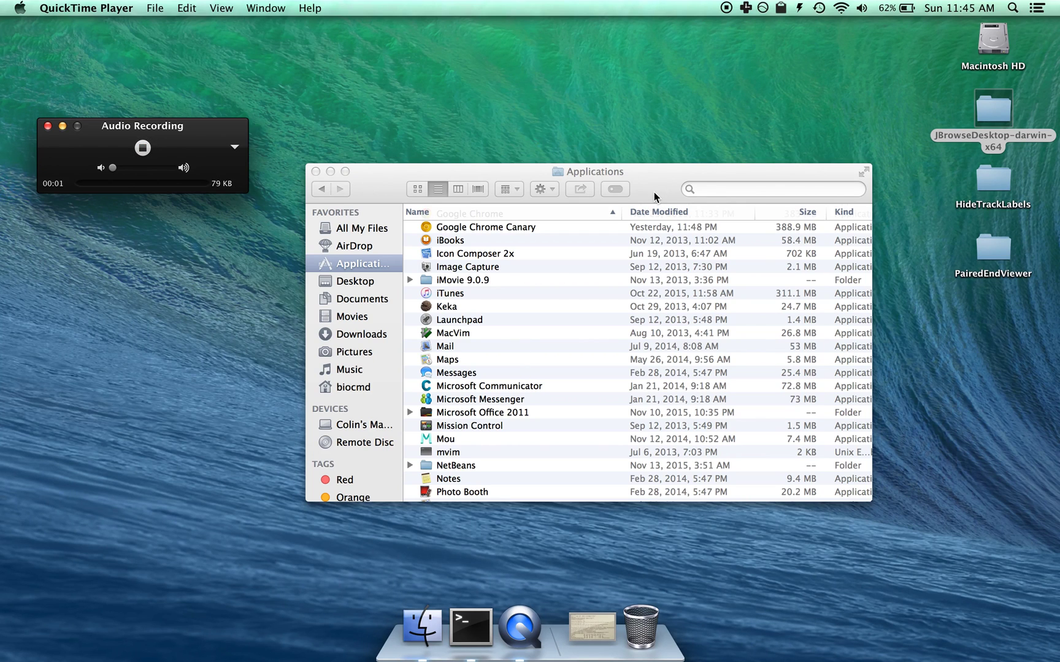
# Close the Applications window and launch JBrowseDesktop from the JBrowseDesktop-darwin-x64 folder.
pyautogui.click(315, 172)
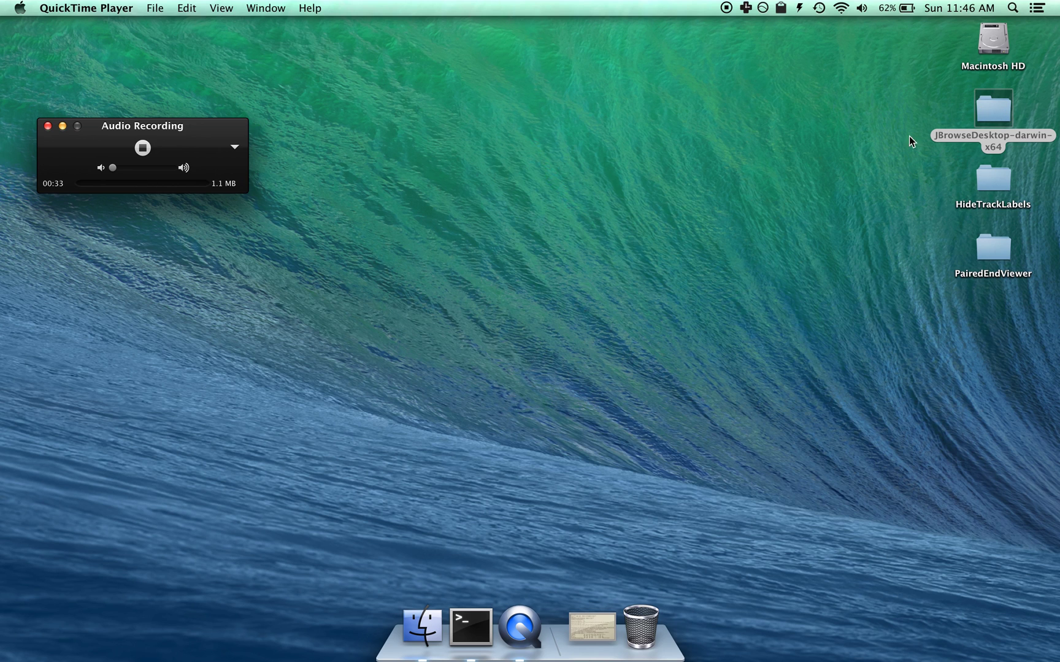
pyautogui.doubleClick(994, 108)
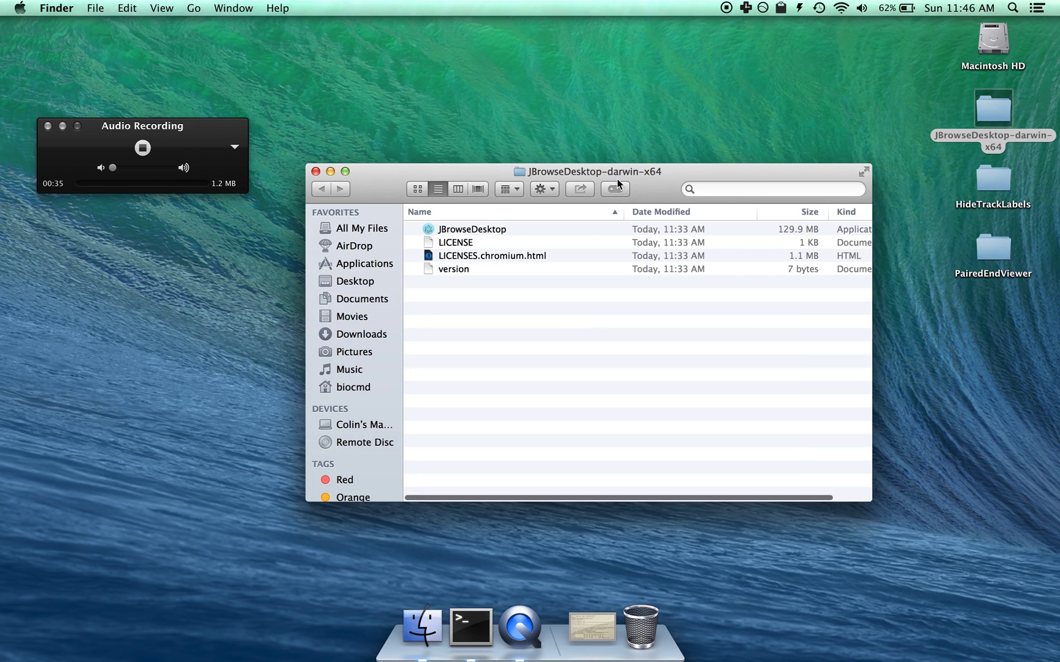
pyautogui.click(468, 228)
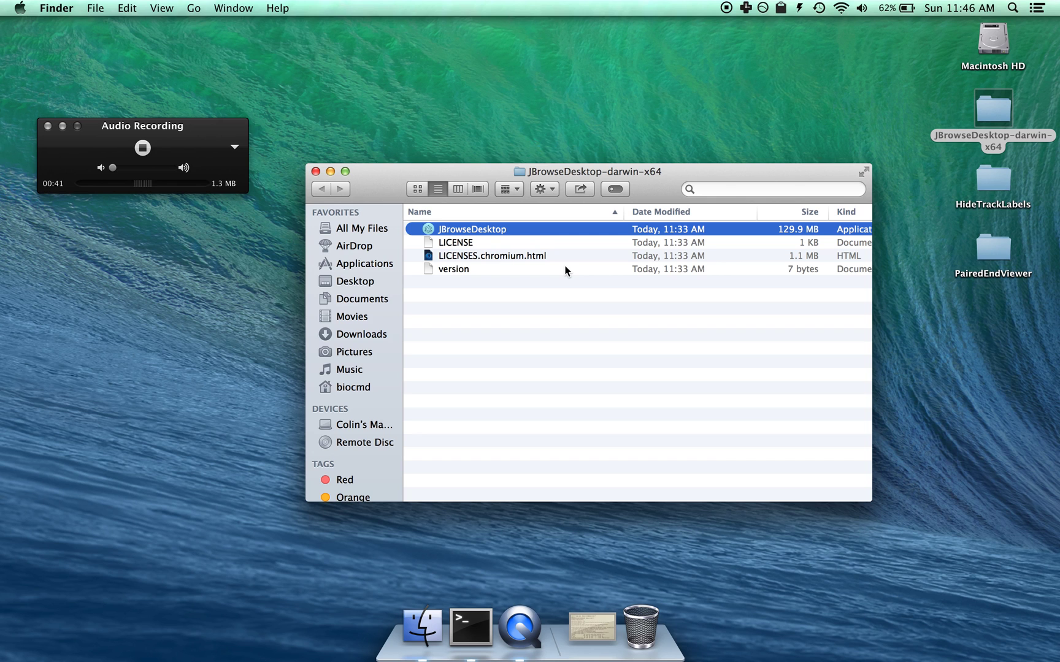
pyautogui.doubleClick(485, 232)
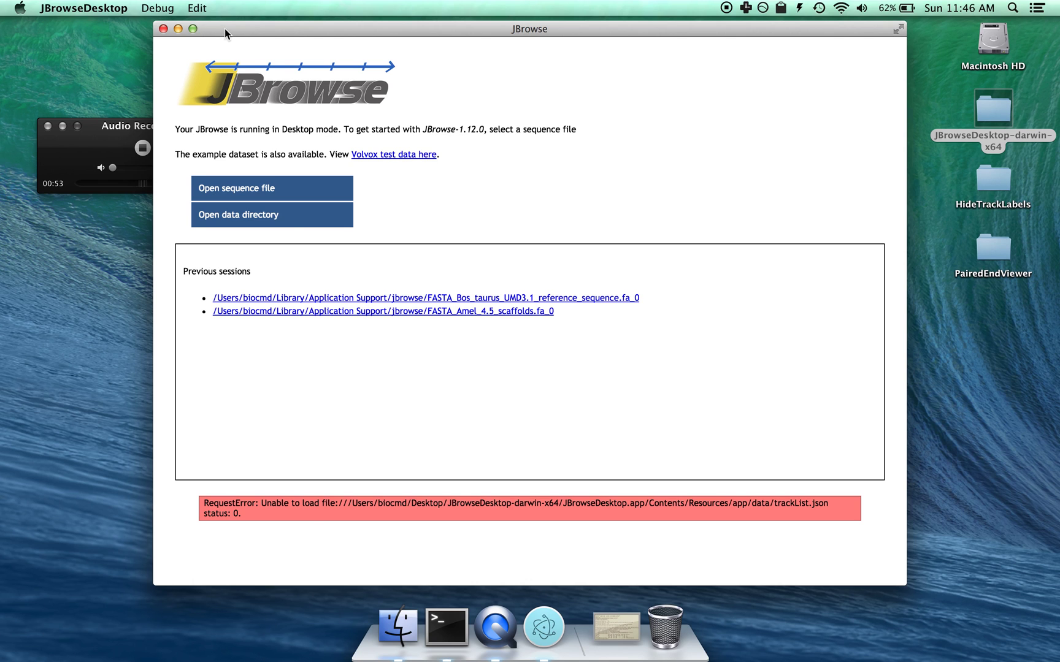
# Drag the JBrowse 1.12.0 start window rightward by its title bar.
pyautogui.moveTo(225, 28); pyautogui.dragTo(357, 29)
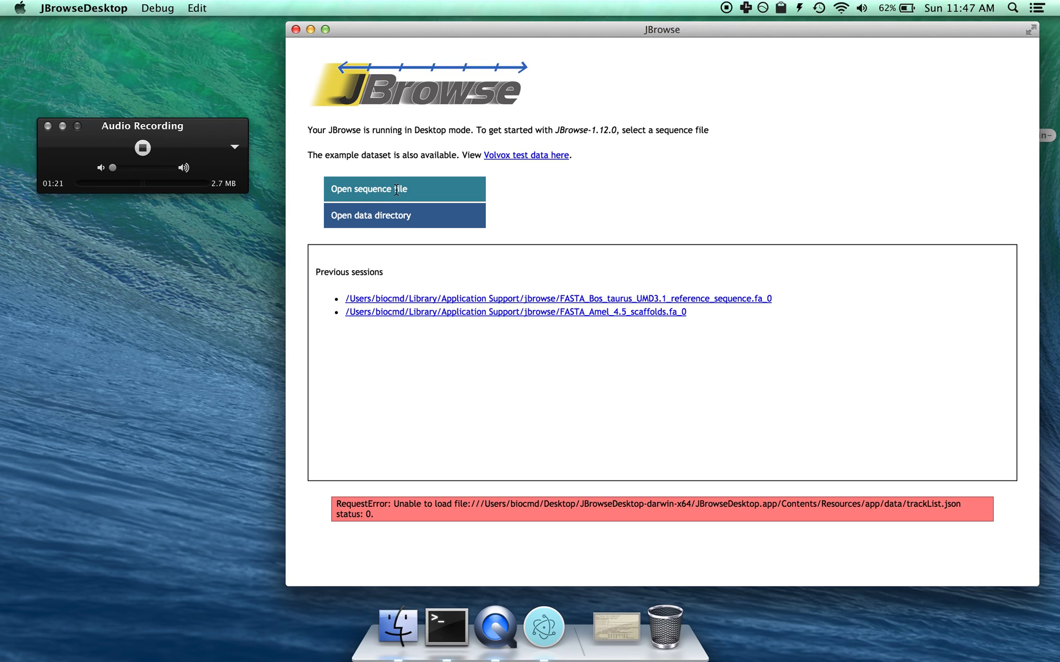
# Open the sequence-file dialog and highlight its FASTA, indexed FASTA and .fai explanations.
pyautogui.click(356, 182)
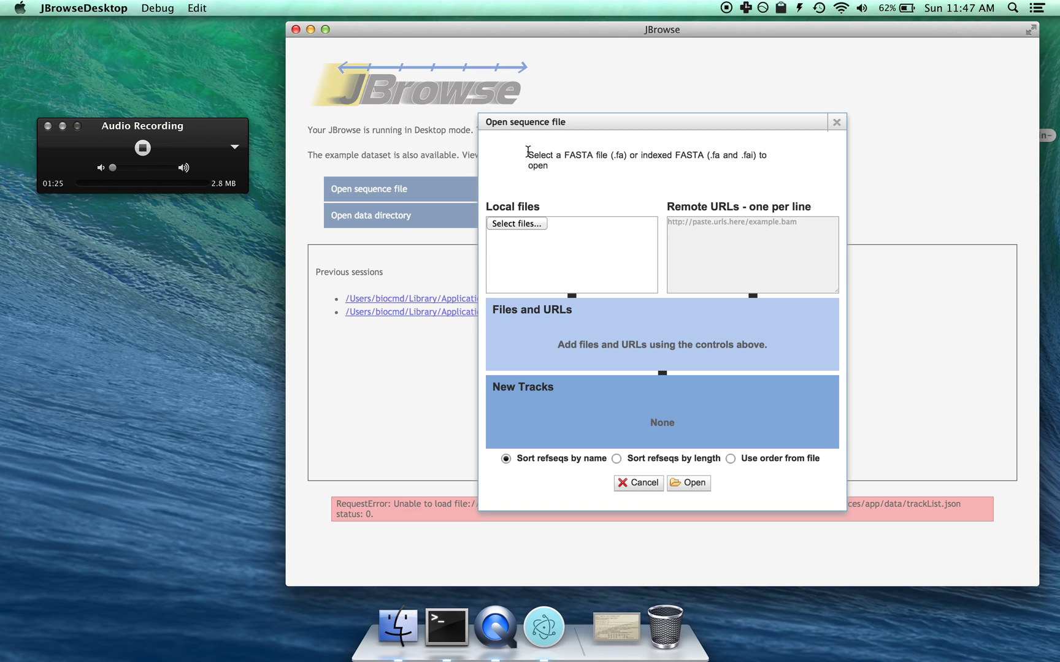
pyautogui.moveTo(524, 156); pyautogui.dragTo(624, 156)
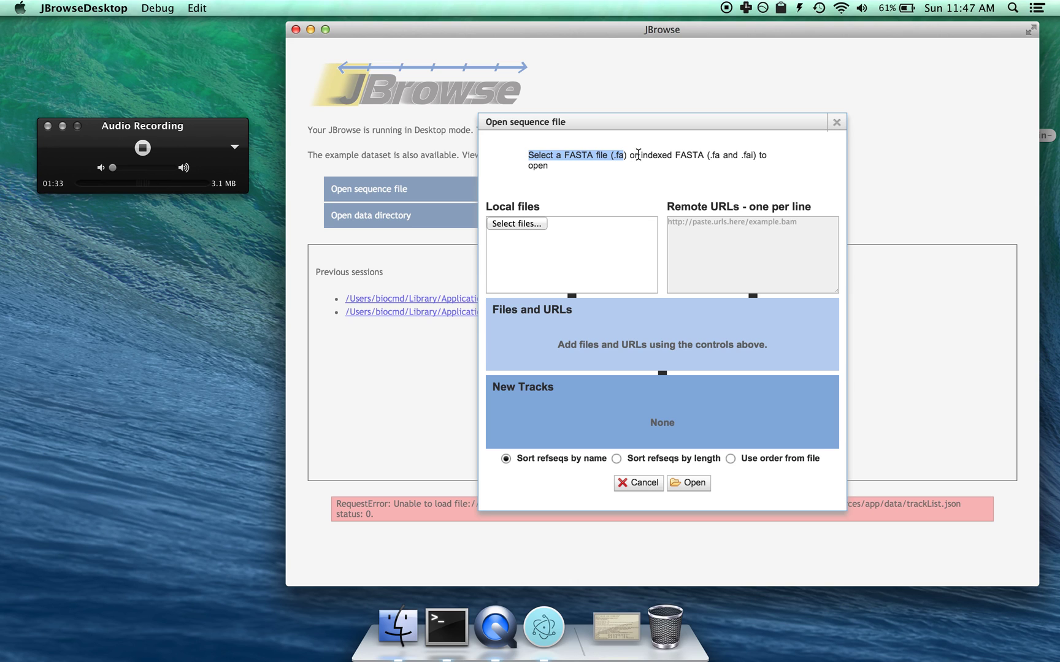
pyautogui.click(639, 154)
pyautogui.moveTo(639, 155); pyautogui.dragTo(760, 159)
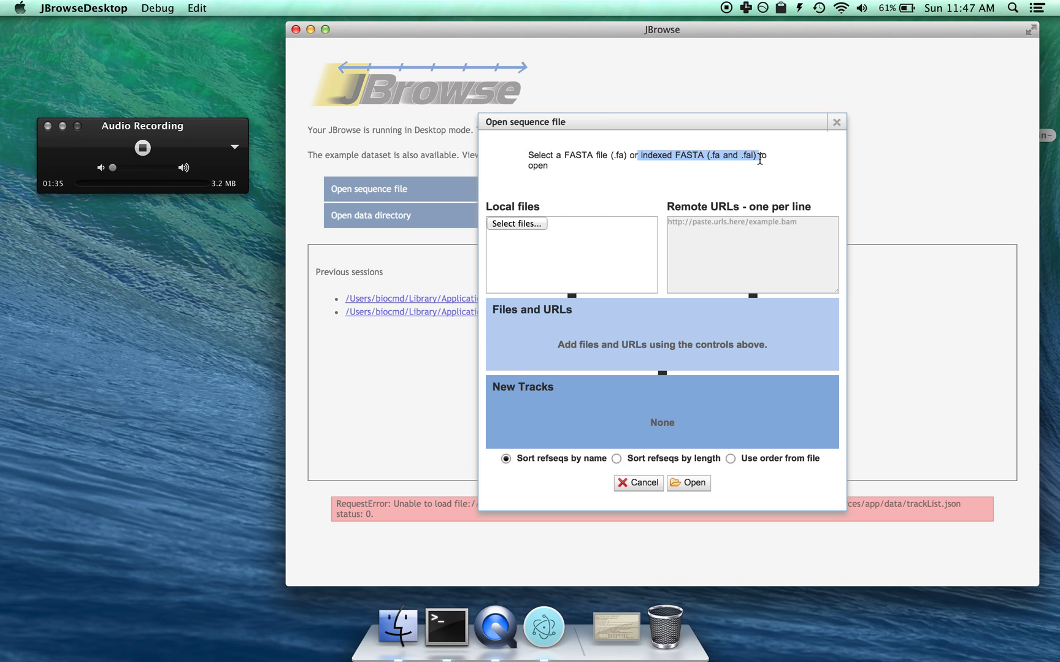
pyautogui.click(704, 154)
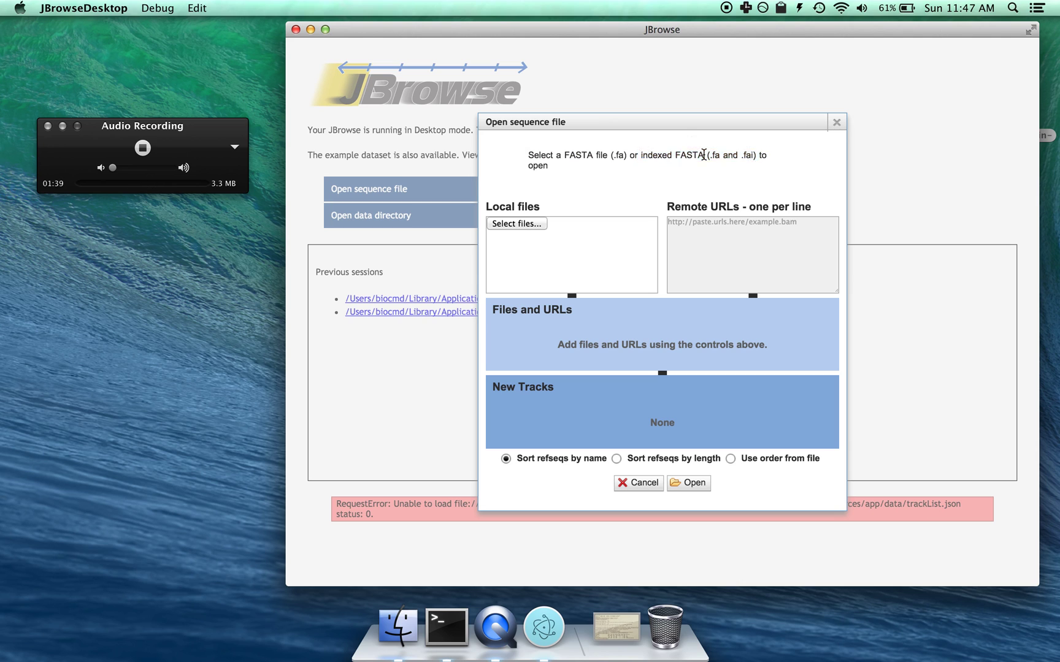
pyautogui.moveTo(638, 154); pyautogui.dragTo(757, 153)
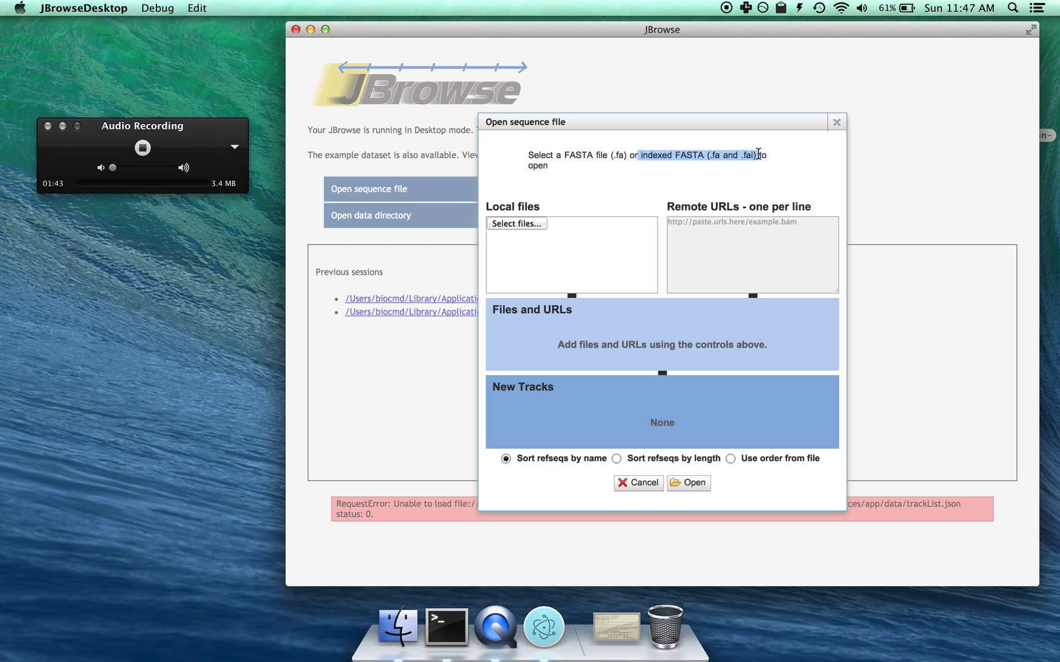
pyautogui.click(758, 154)
pyautogui.doubleClick(745, 154)
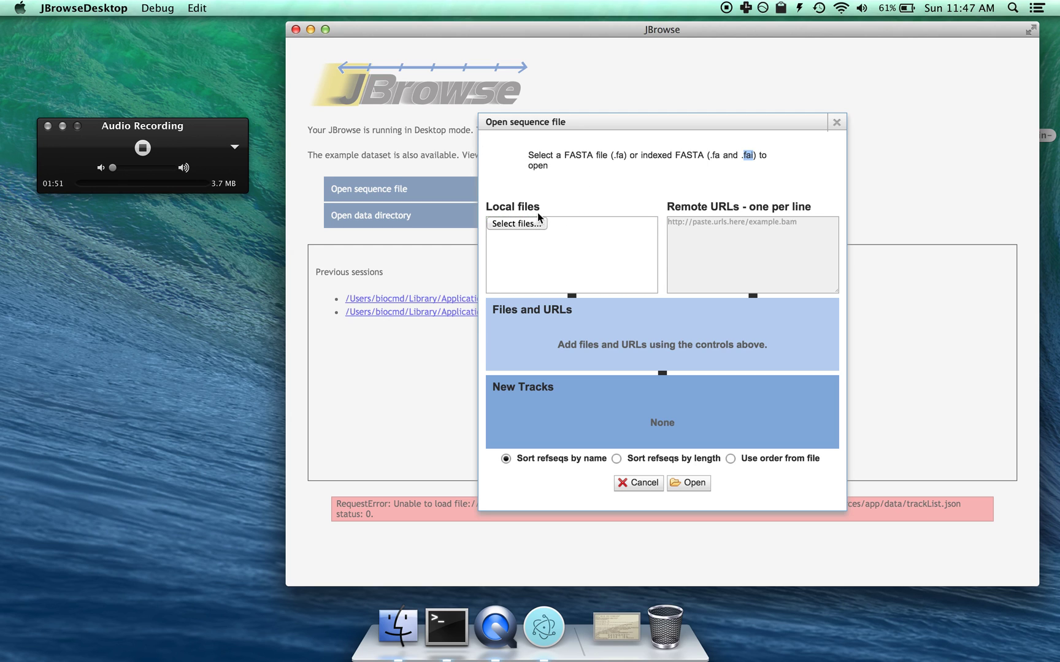
pyautogui.click(531, 228)
# Load scf1117875582023.fa from biocmd > Data > pyu_data as the reference sequence.
pyautogui.click(502, 224)
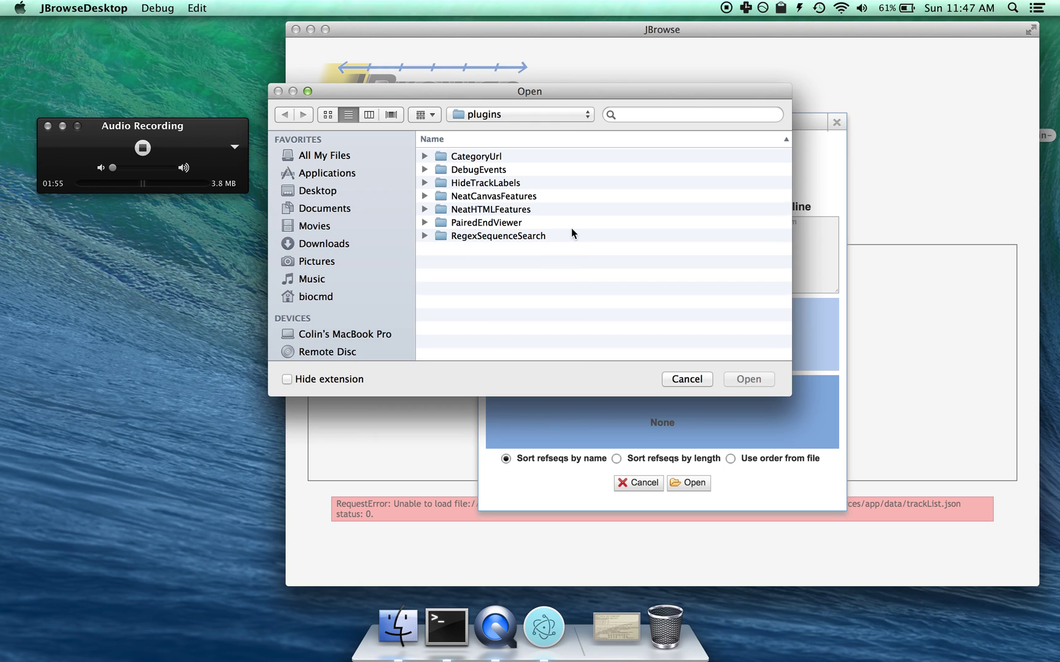
pyautogui.click(353, 296)
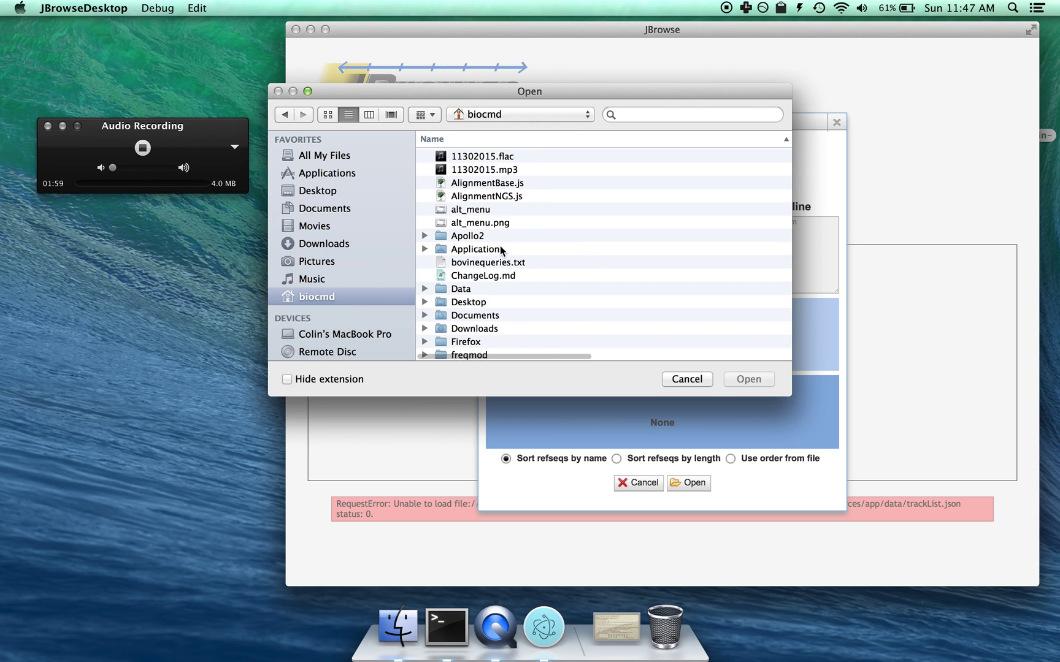
pyautogui.doubleClick(472, 289)
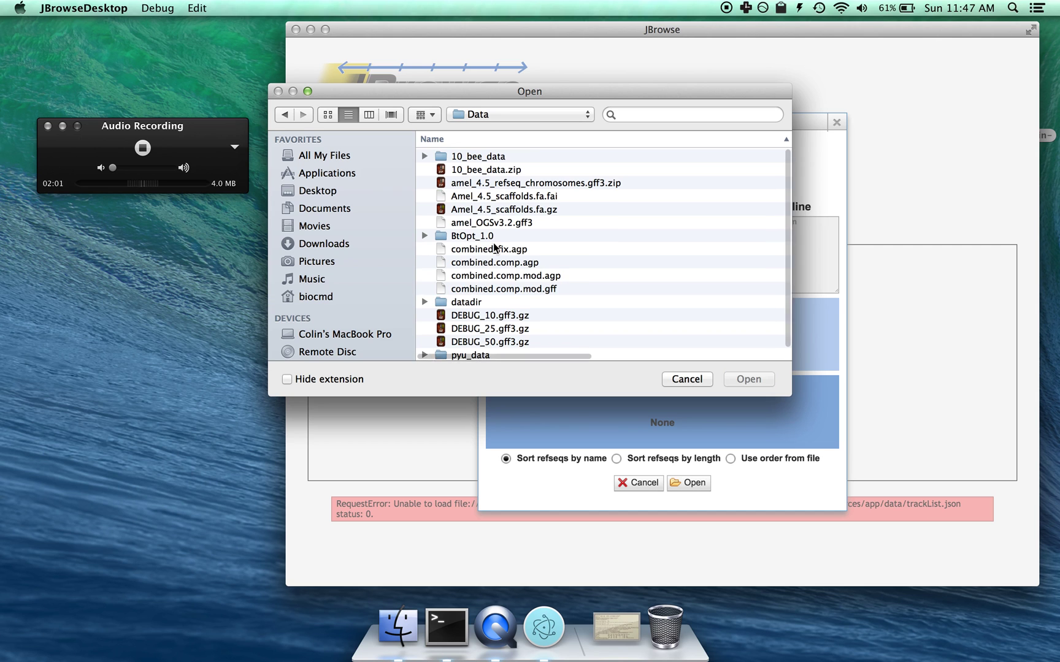
pyautogui.scroll(-1, 501, 326)
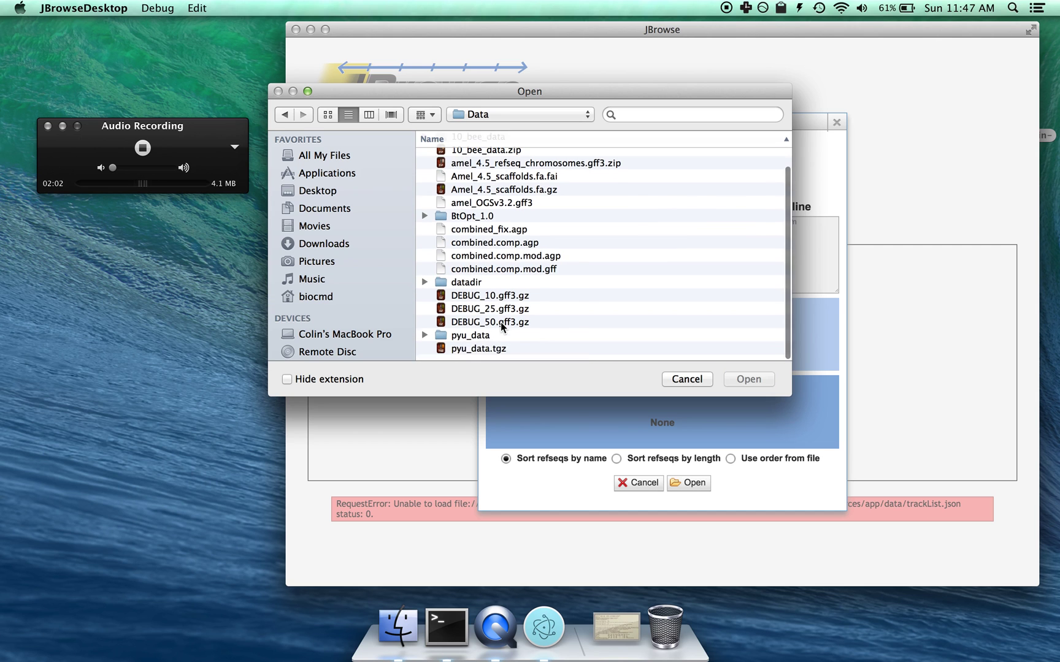
pyautogui.doubleClick(485, 340)
pyautogui.click(532, 158)
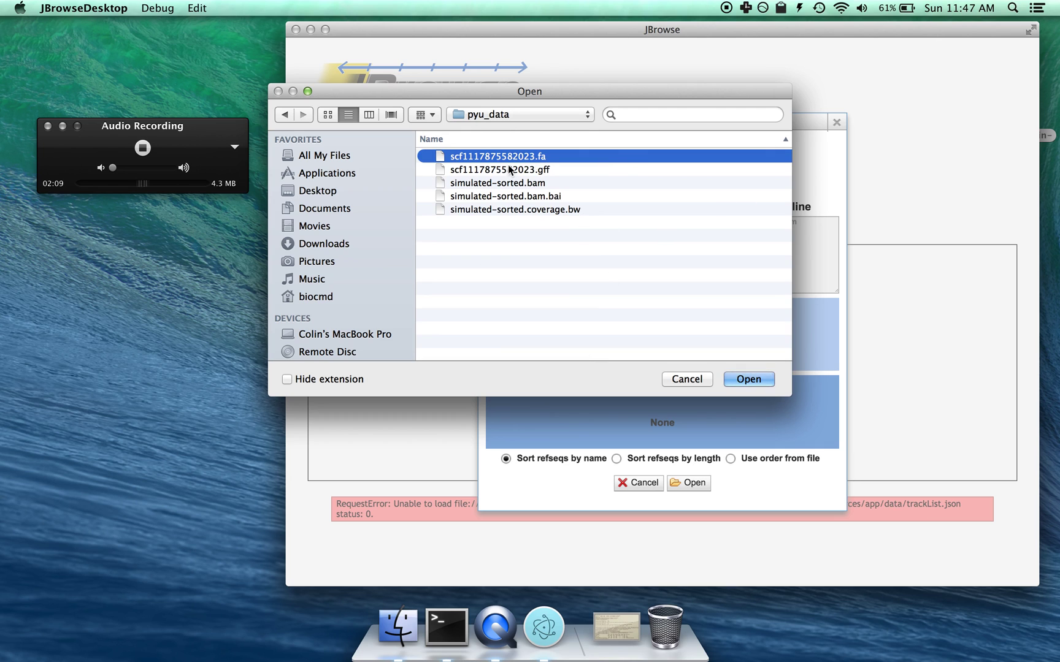
pyautogui.click(749, 379)
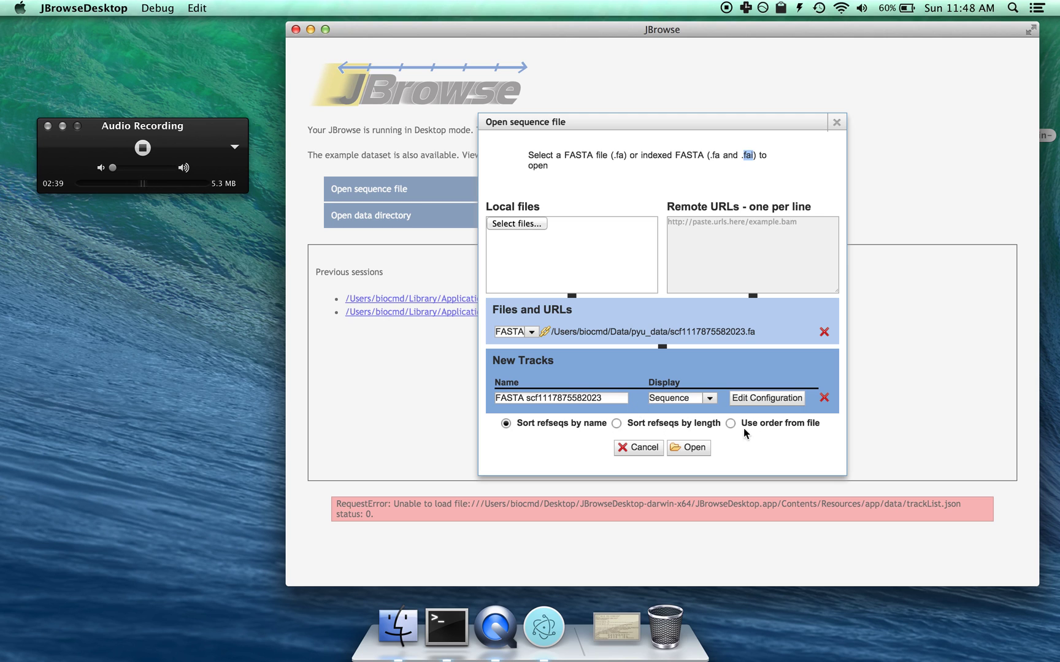
pyautogui.click(695, 448)
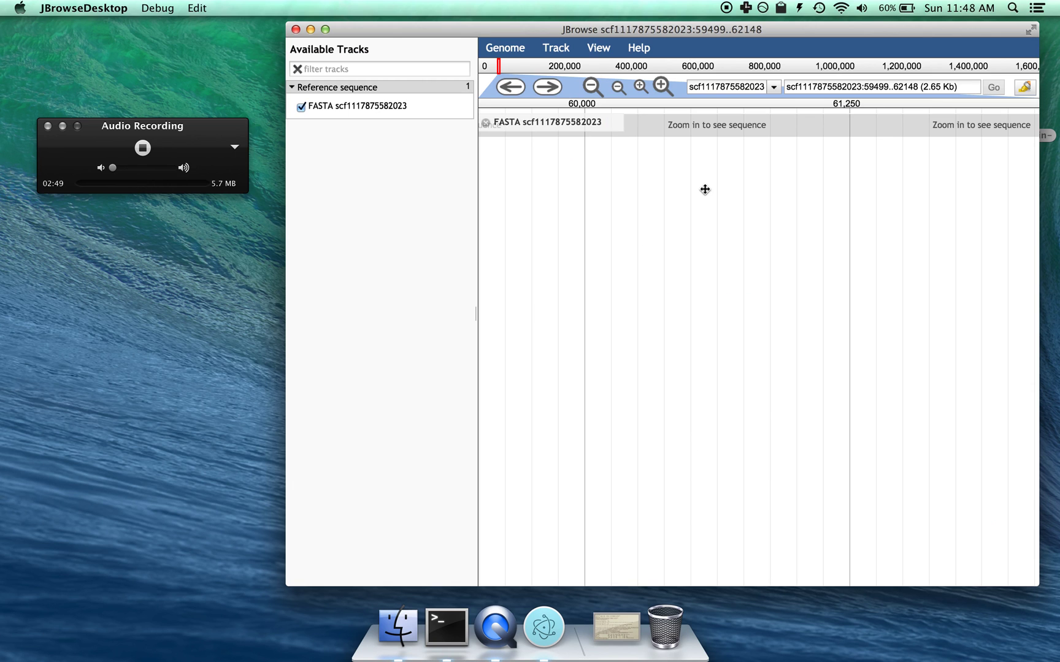
# Zoom into bases around 60,210–60,412, then zoom back out to a 3.81 Kb view.
pyautogui.moveTo(629, 105); pyautogui.dragTo(711, 105)
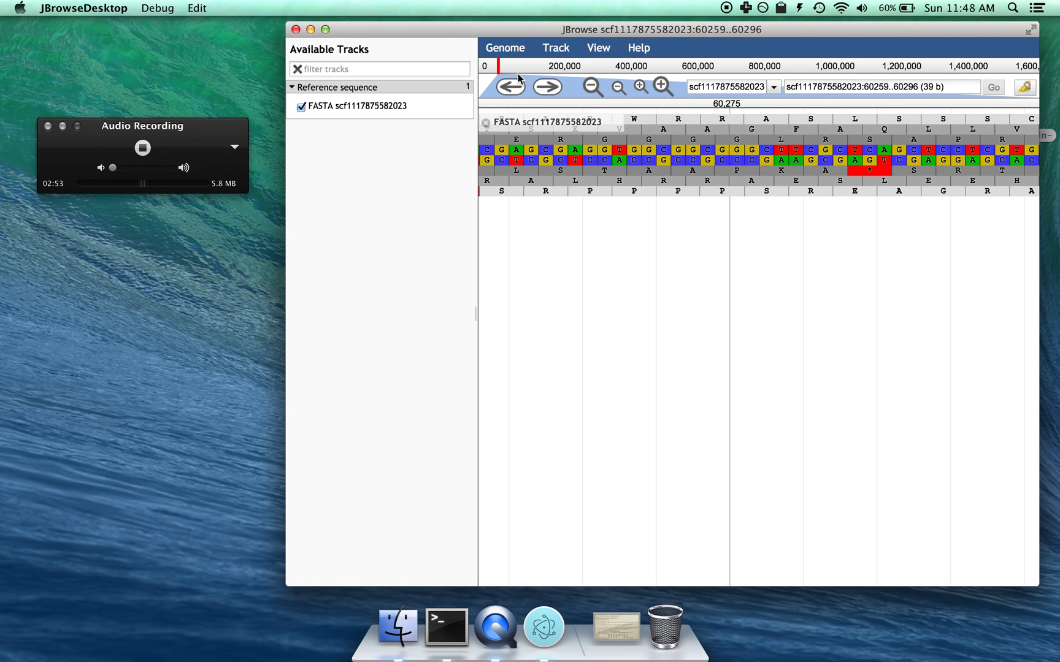
pyautogui.click(591, 88)
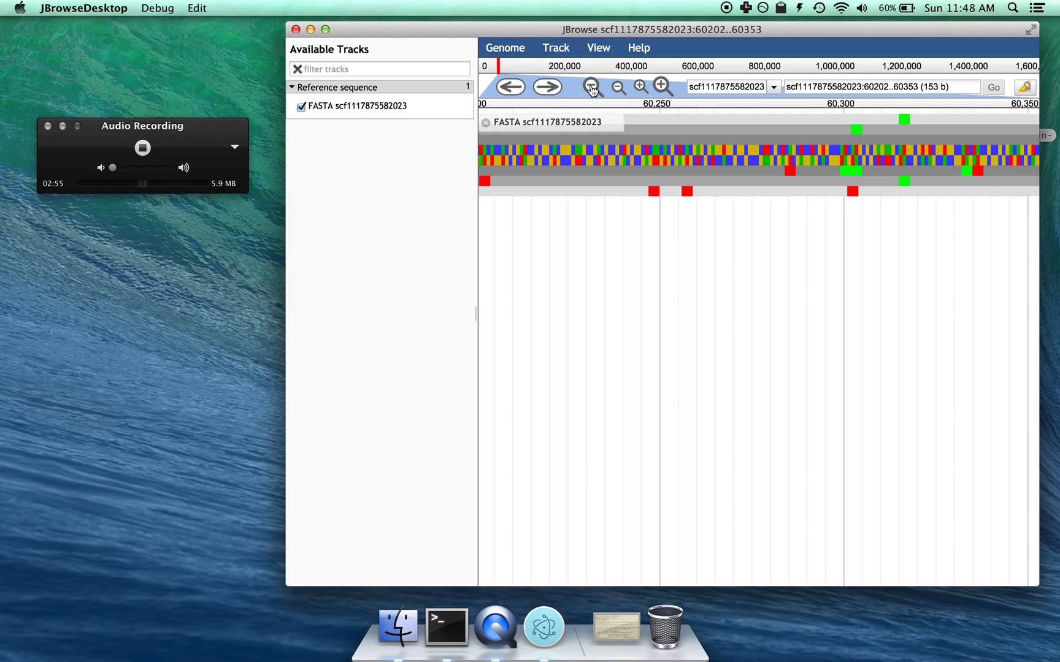
pyautogui.click(591, 88)
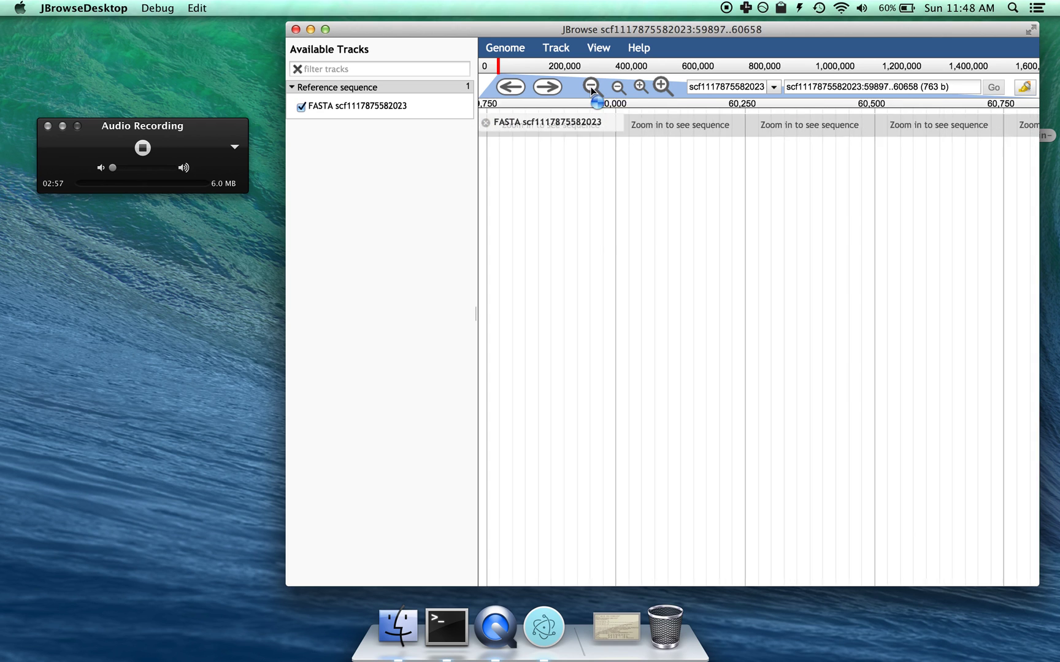
pyautogui.click(591, 87)
# Add scf1117875582023.gff as a GFF3 annotation track via Track > Open track file or URL.
pyautogui.click(552, 48)
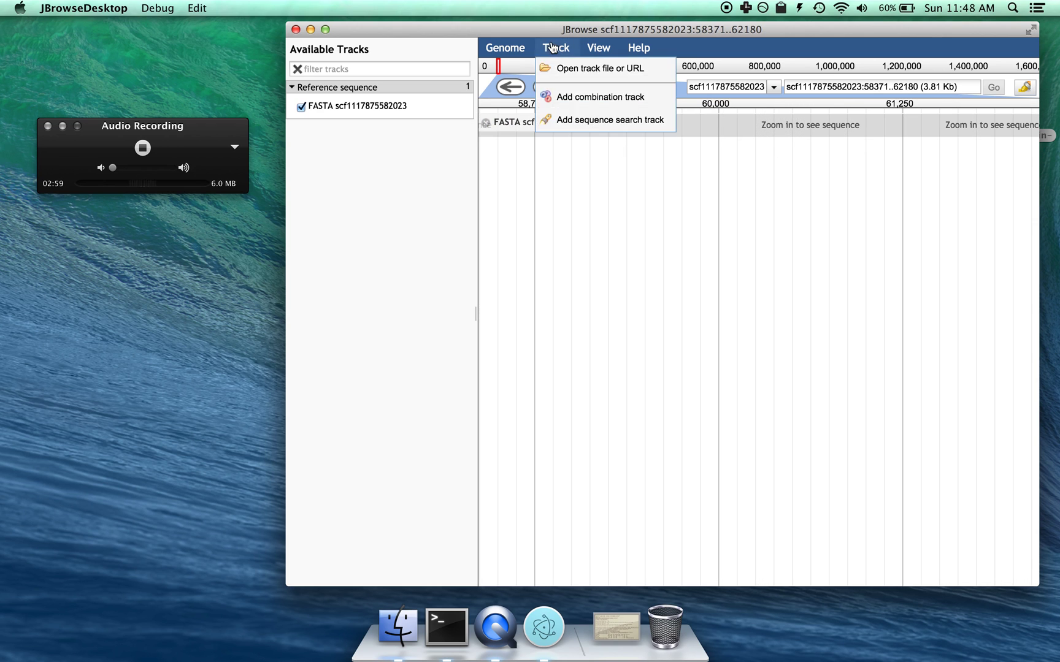
pyautogui.click(583, 69)
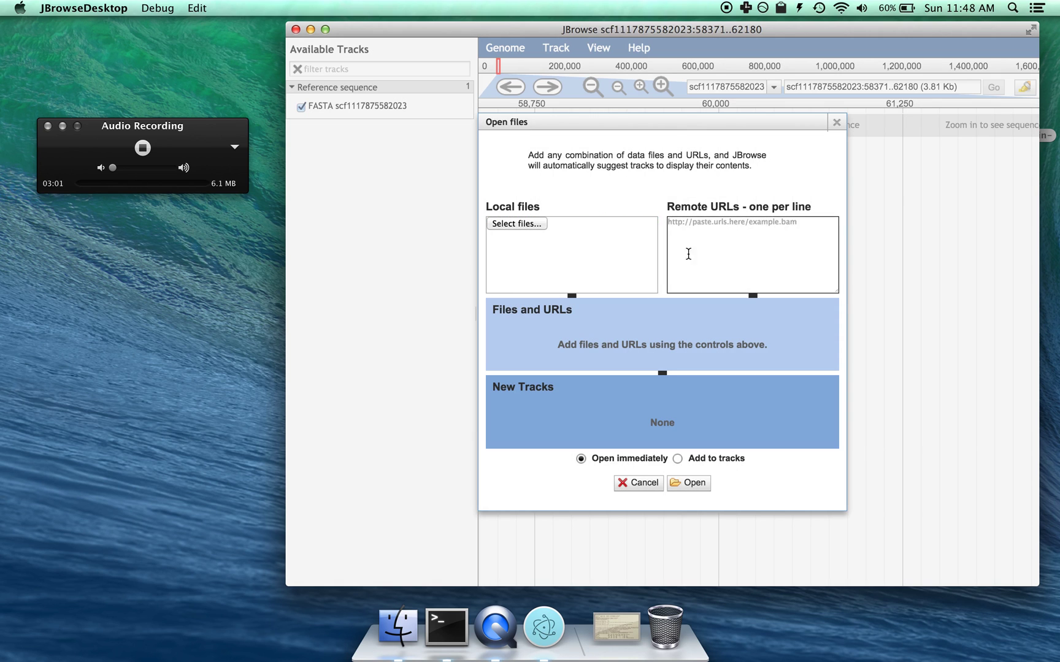
pyautogui.click(529, 223)
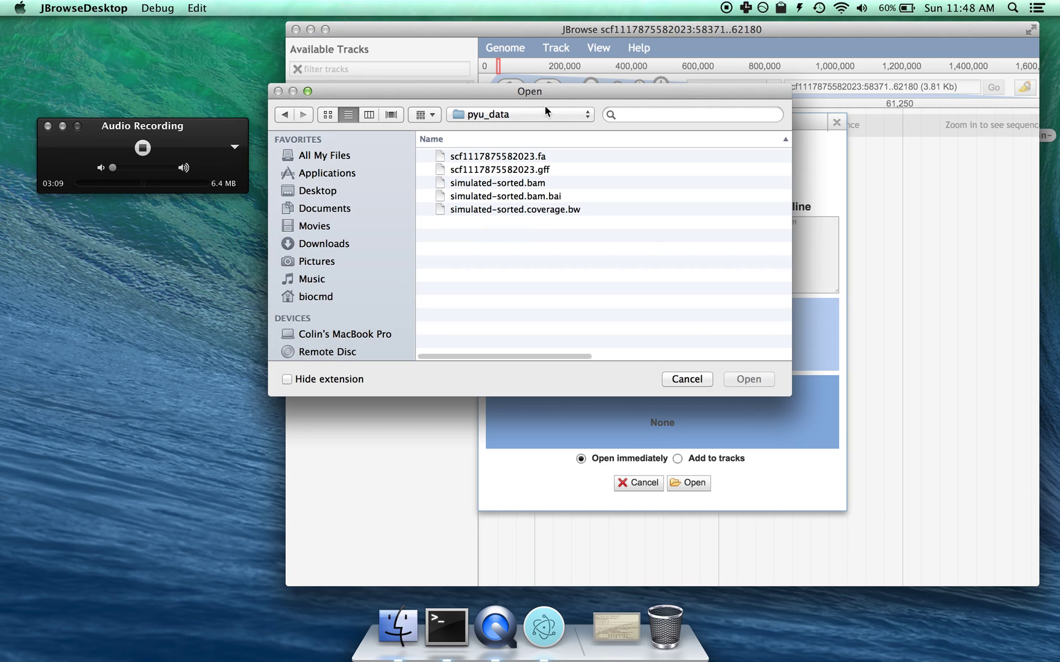
pyautogui.click(547, 170)
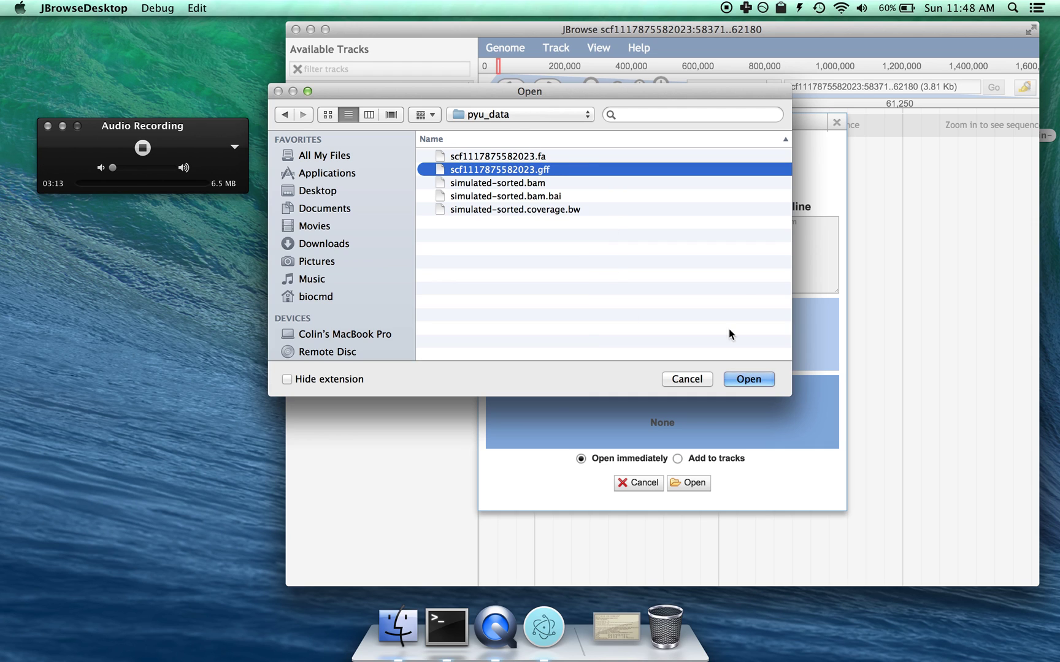
pyautogui.click(748, 379)
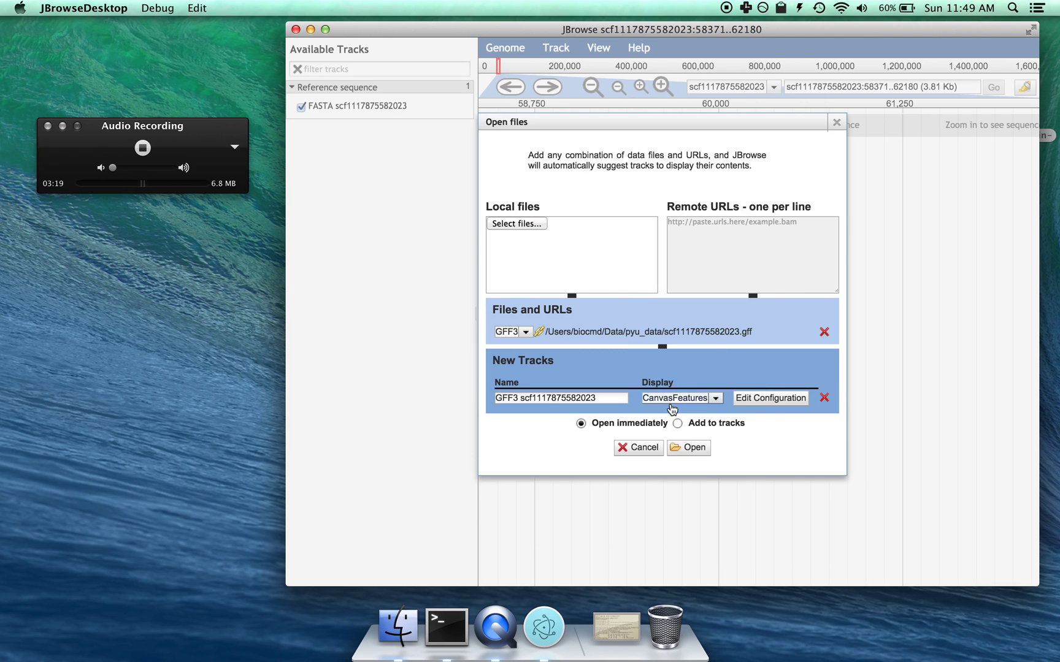
pyautogui.click(689, 449)
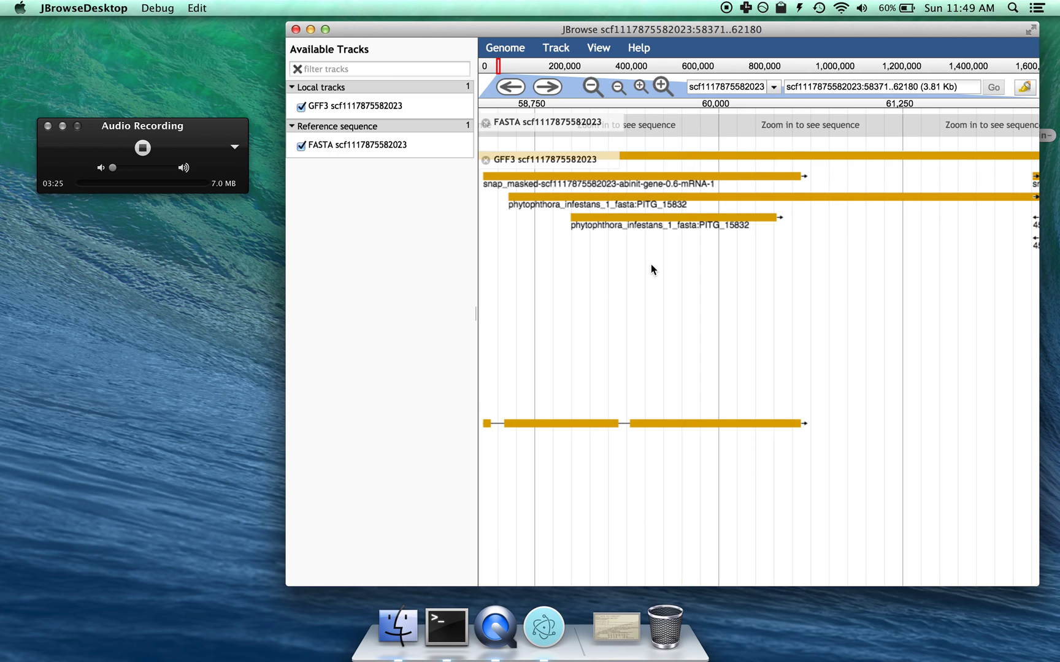
# Pan left and zoom to 23979..25718, then view and close the asmbl_5174 feature details.
pyautogui.press('Left')
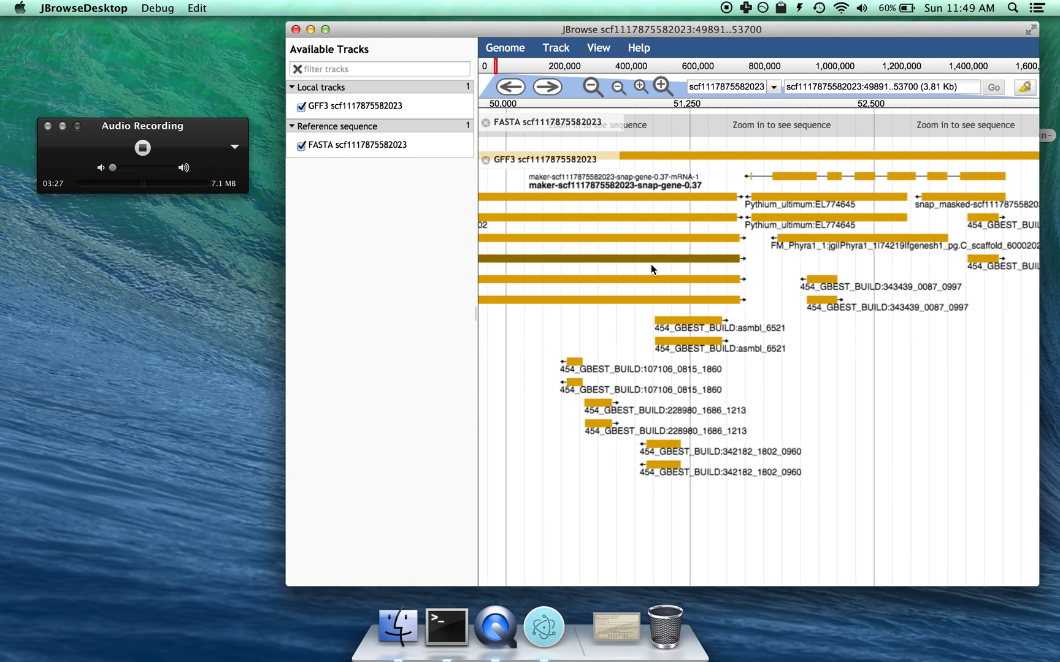
pyautogui.press('Left')
pyautogui.press('Left')
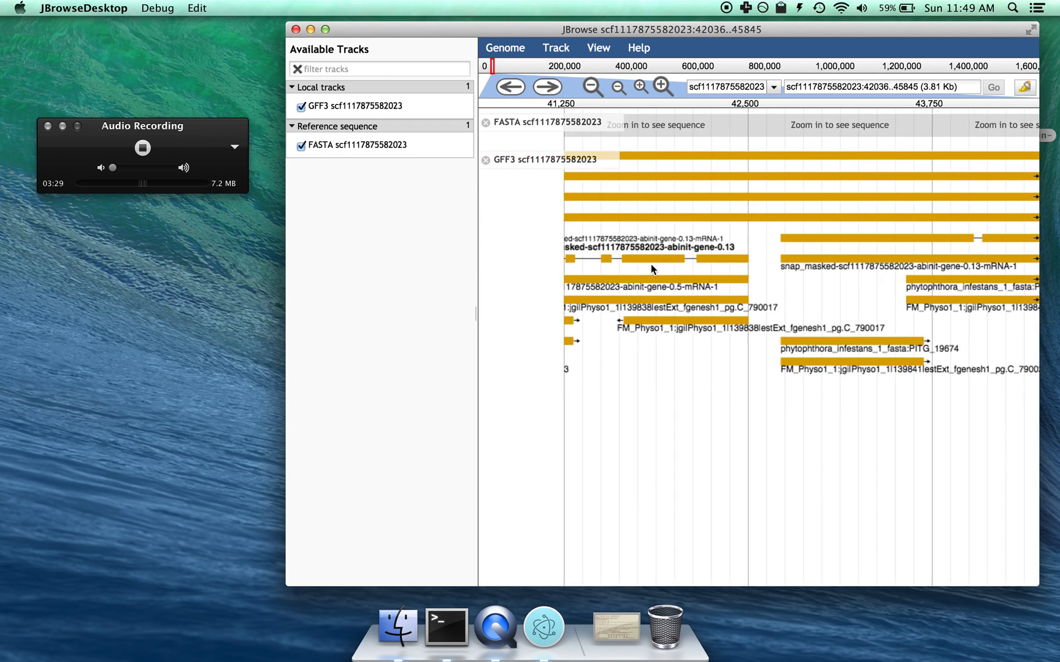
pyautogui.press('Left')
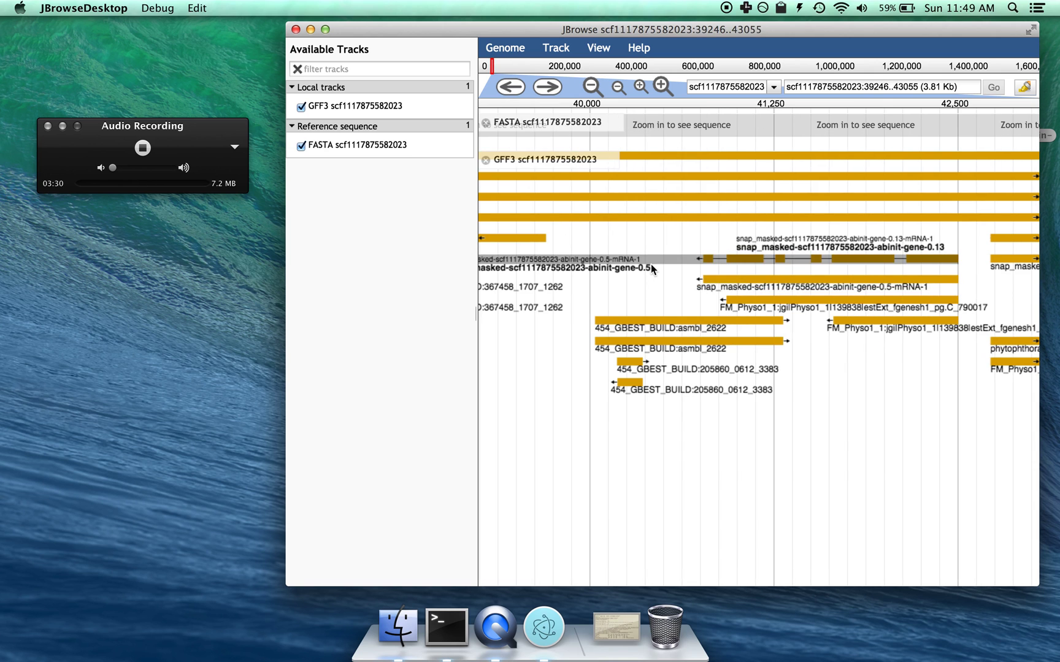
pyautogui.click(590, 86)
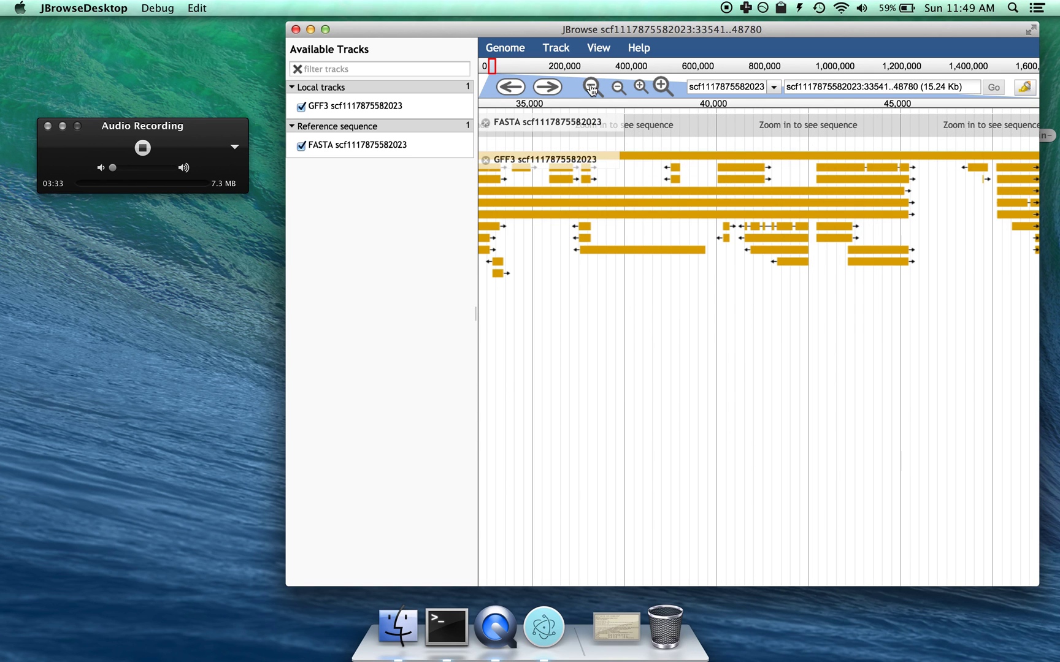
pyautogui.press('Left')
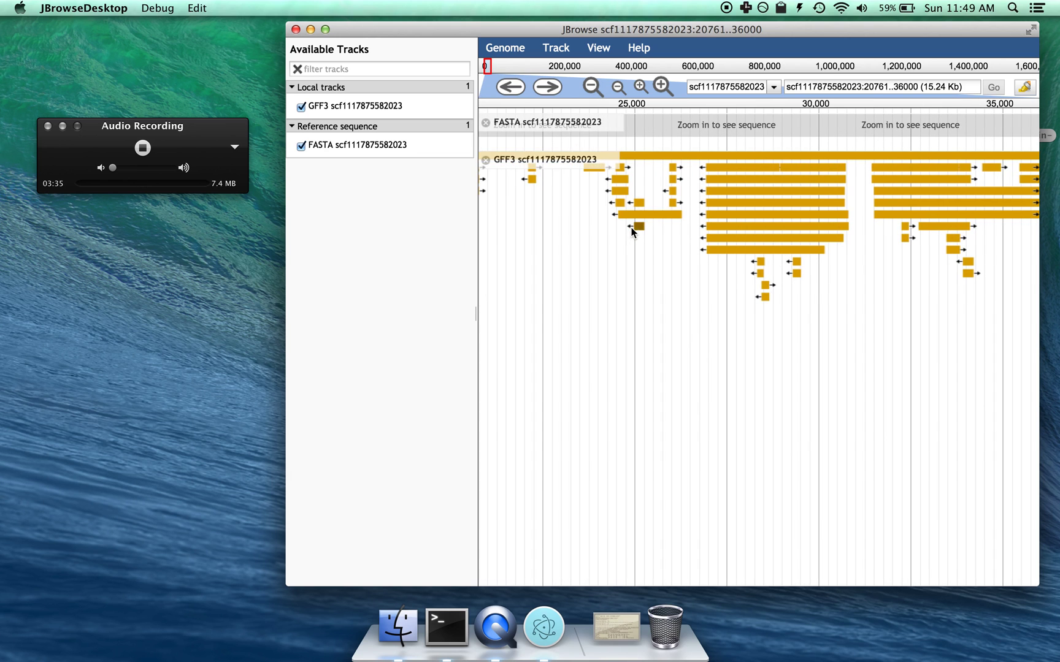
pyautogui.moveTo(595, 108); pyautogui.dragTo(661, 108)
pyautogui.click(677, 221)
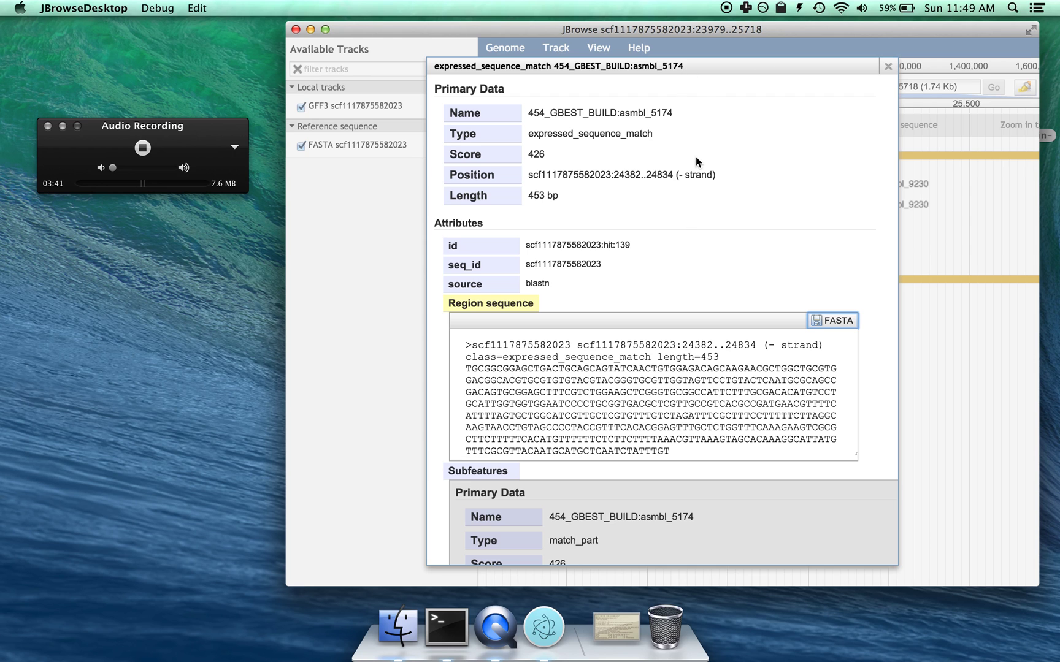
pyautogui.click(887, 66)
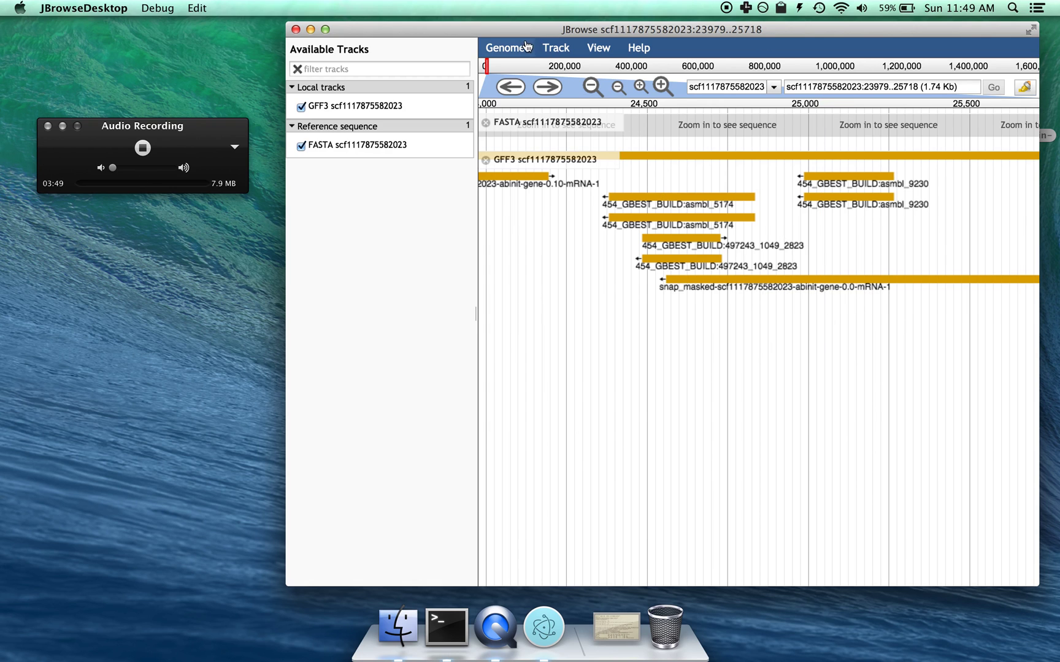
# Load simulated-sorted.bam together with its simulated-sorted.bam.bai index as a new alignment track.
pyautogui.click(557, 54)
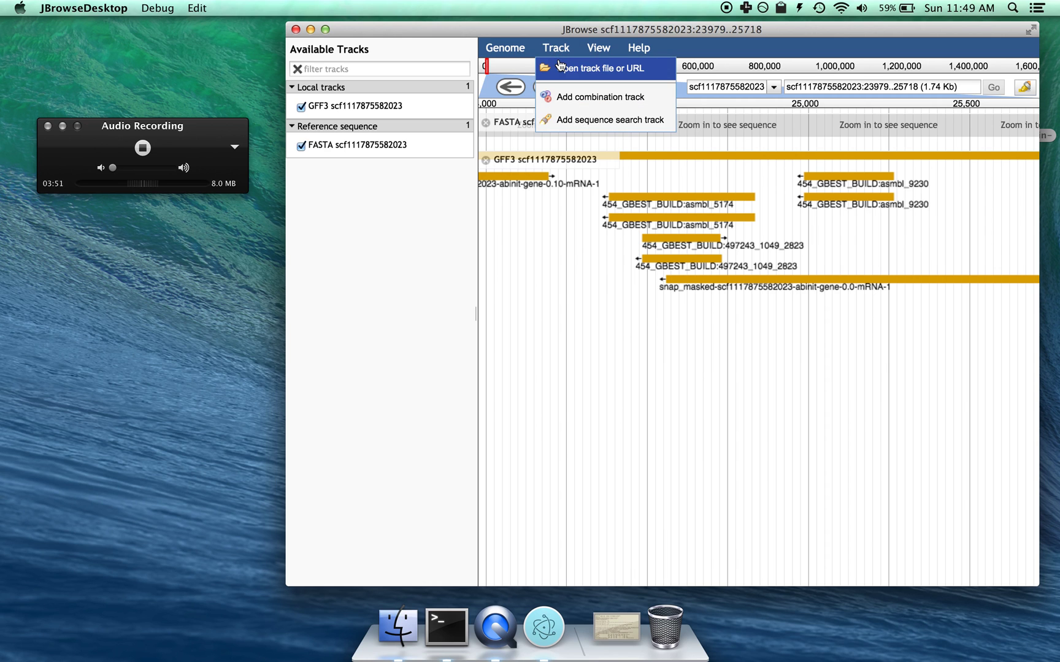
pyautogui.click(560, 66)
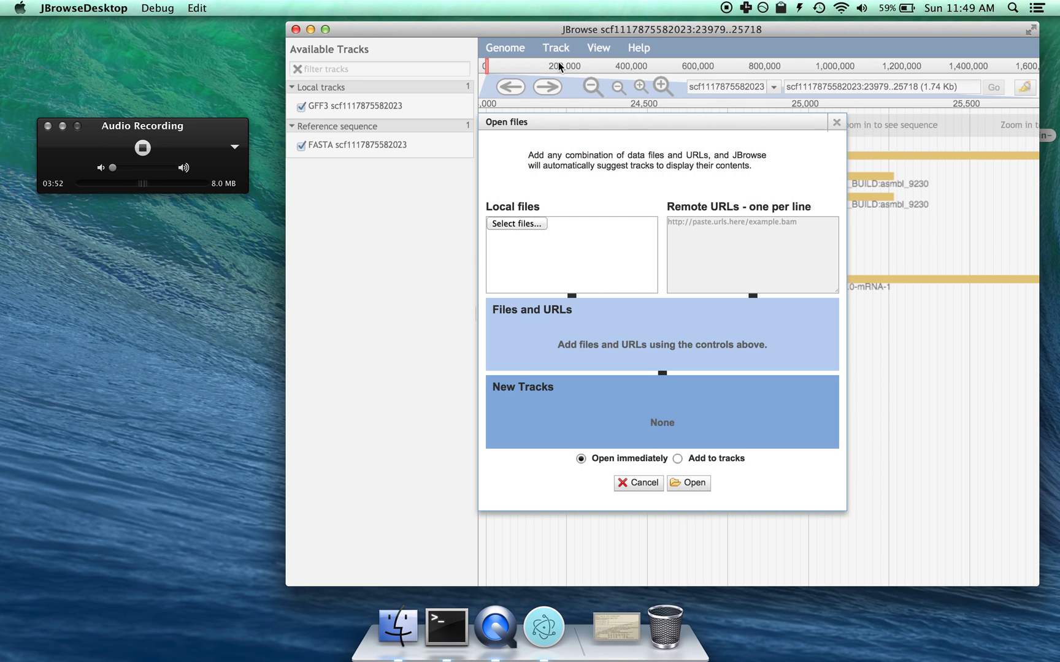
pyautogui.click(526, 223)
pyautogui.click(528, 184)
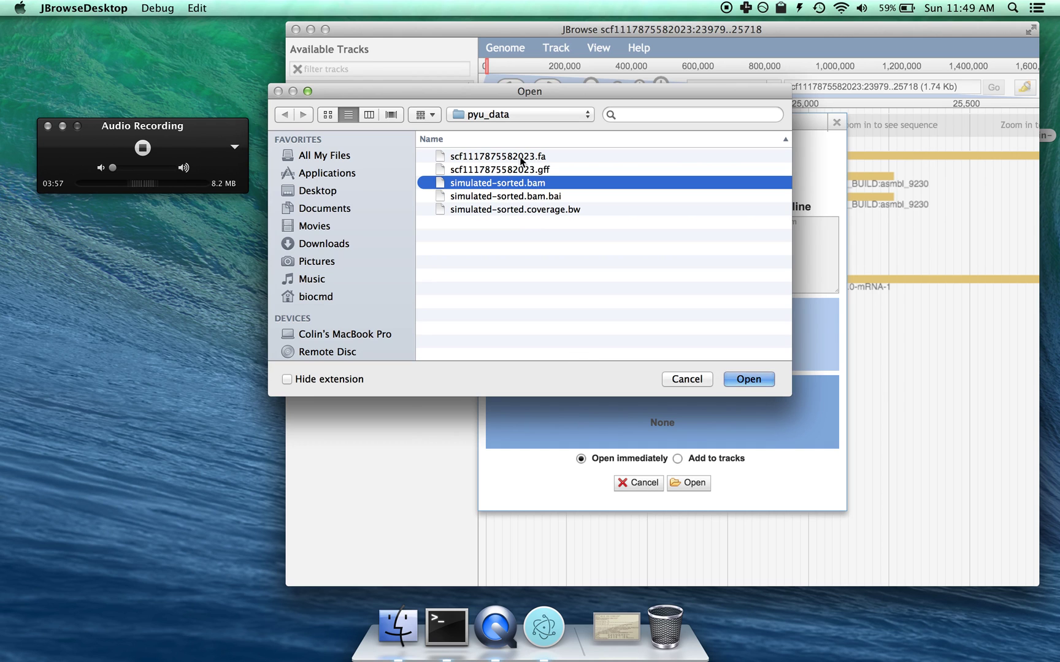
pyautogui.keyDown('shift'); pyautogui.click(523, 195); pyautogui.keyUp('shift')
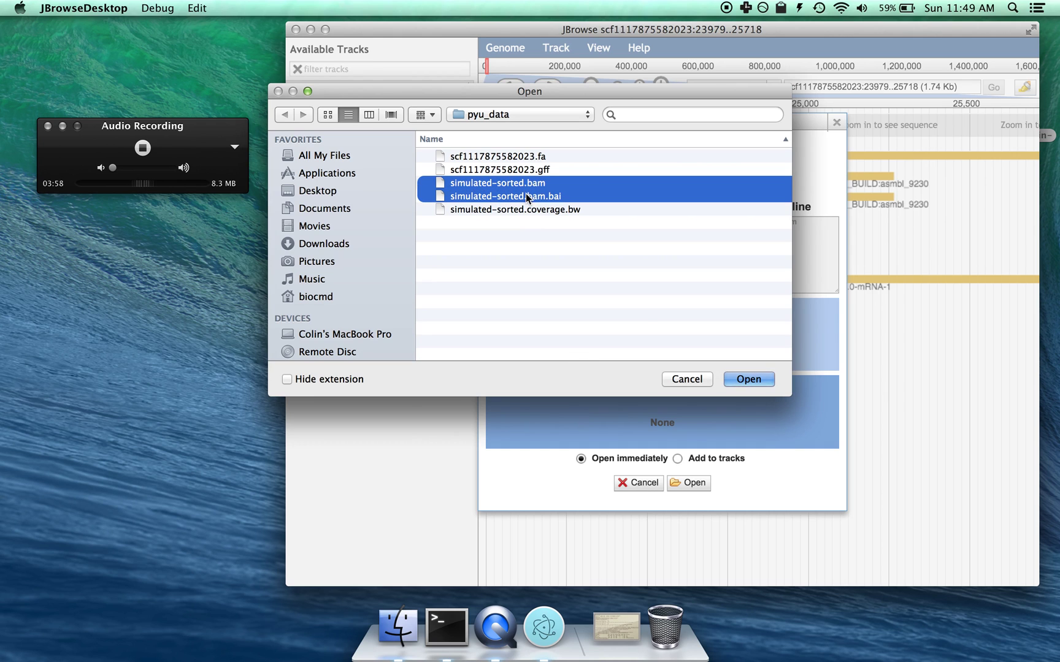
pyautogui.click(752, 380)
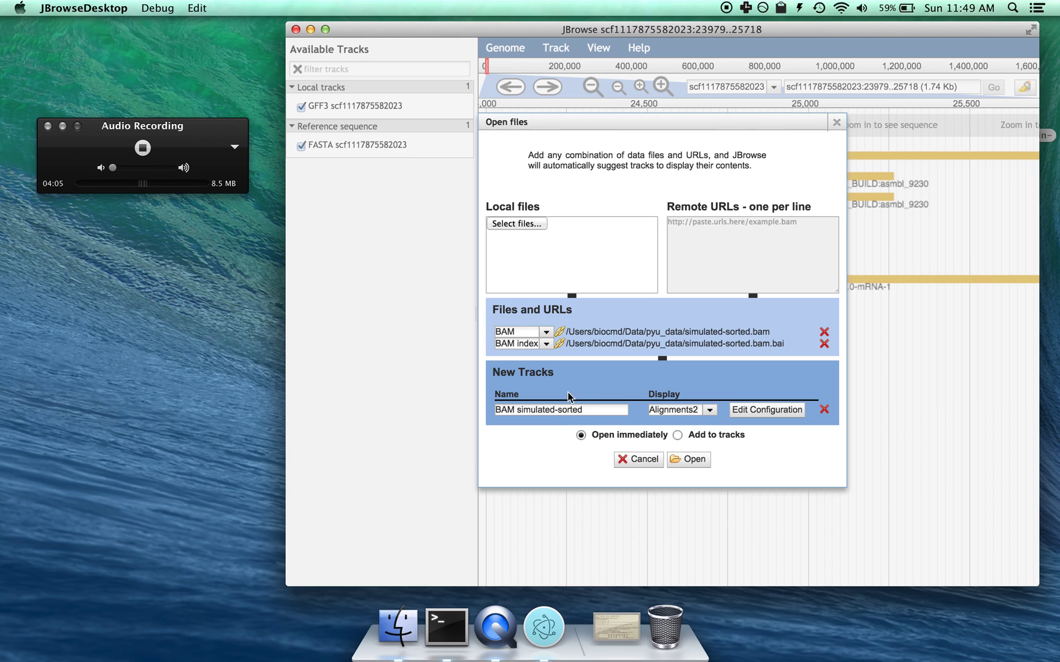
pyautogui.click(691, 460)
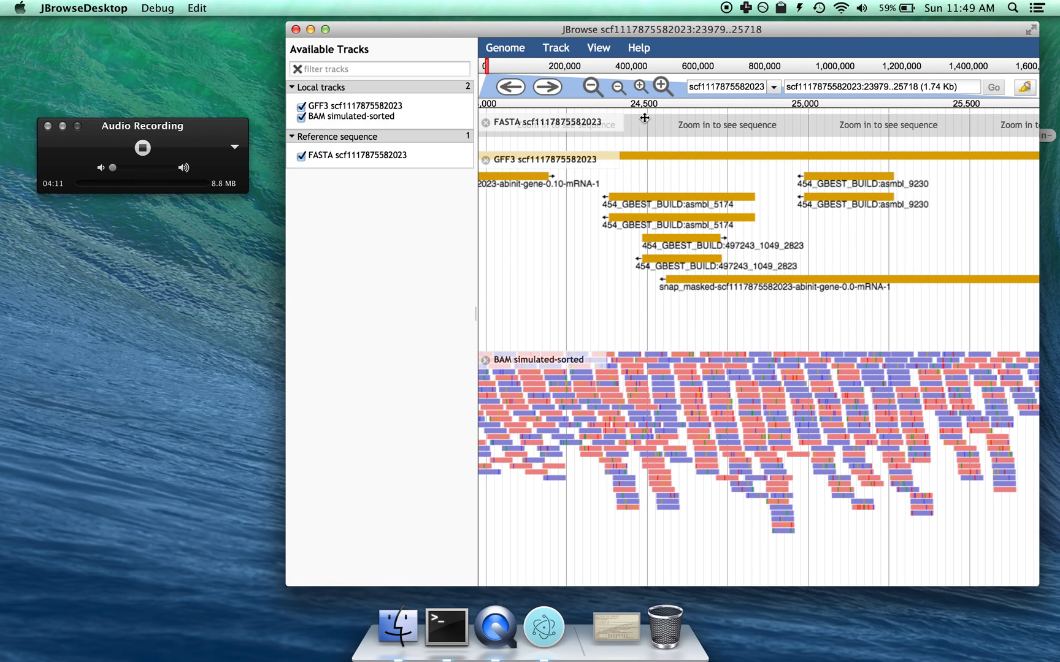
# Pan left and zoom out to 8451..15960, scrolling down to the BAM reads.
pyautogui.press('Left')
pyautogui.press('Left')
pyautogui.press('Left')
pyautogui.press('Left')
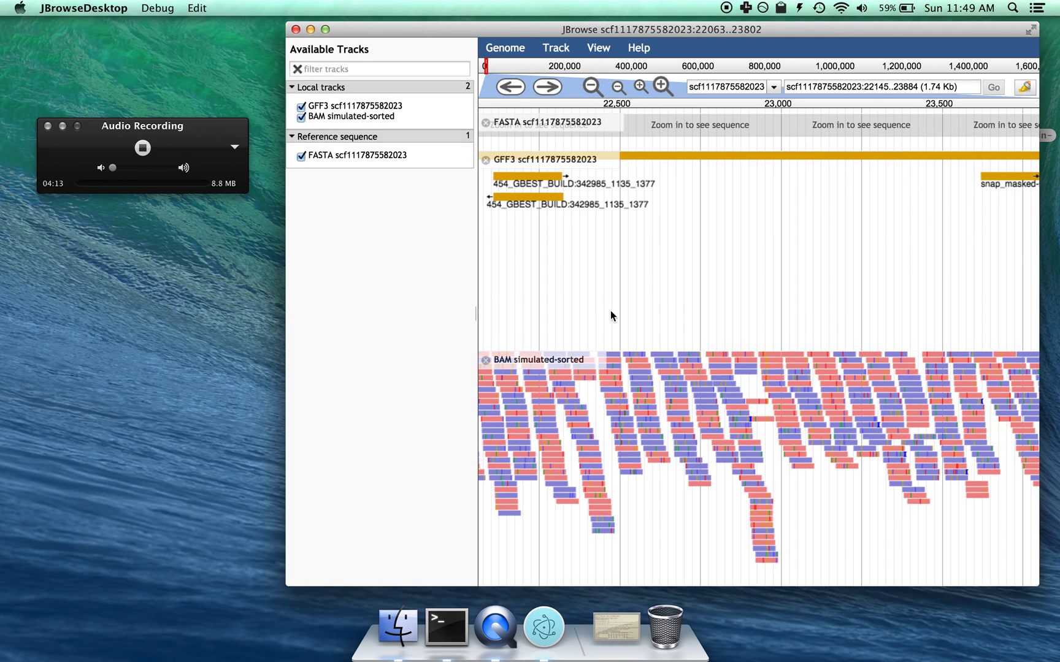
pyautogui.press('Left')
pyautogui.press('Left')
pyautogui.press('Left')
pyautogui.press('Left')
pyautogui.press('Left')
pyautogui.press('Left')
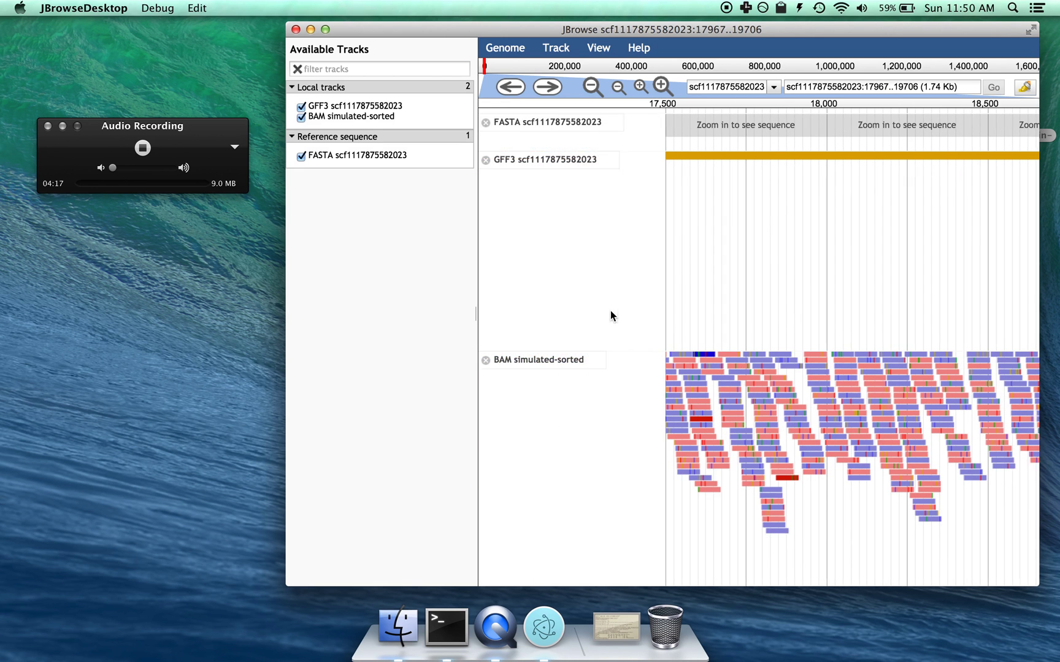
pyautogui.click(592, 87)
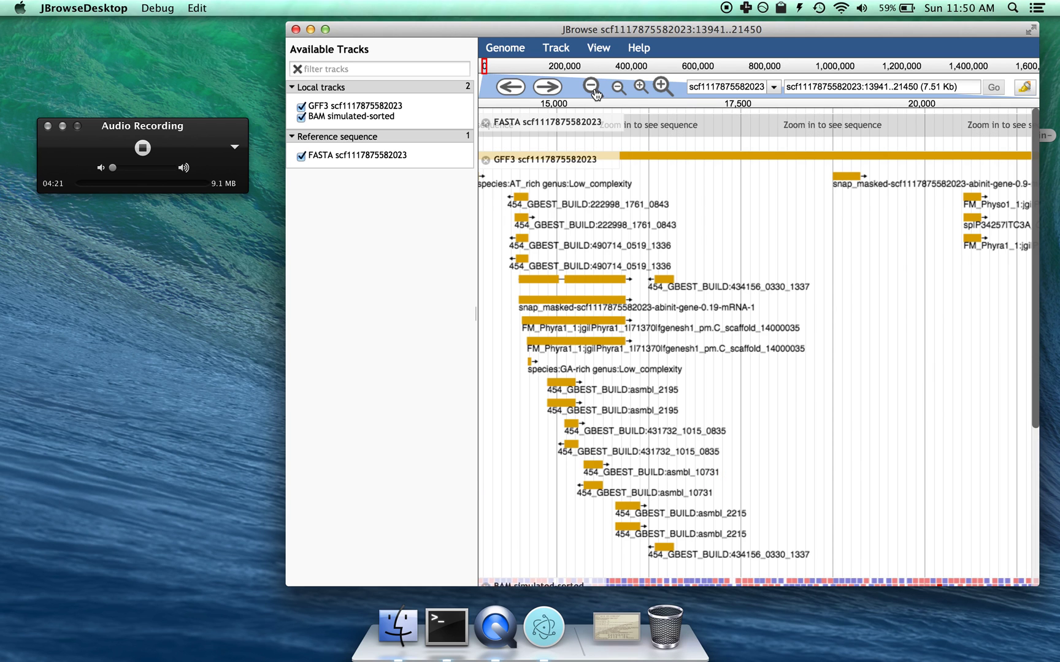
pyautogui.scroll(-8, 626, 264)
pyautogui.hscroll(-5, 627, 264)
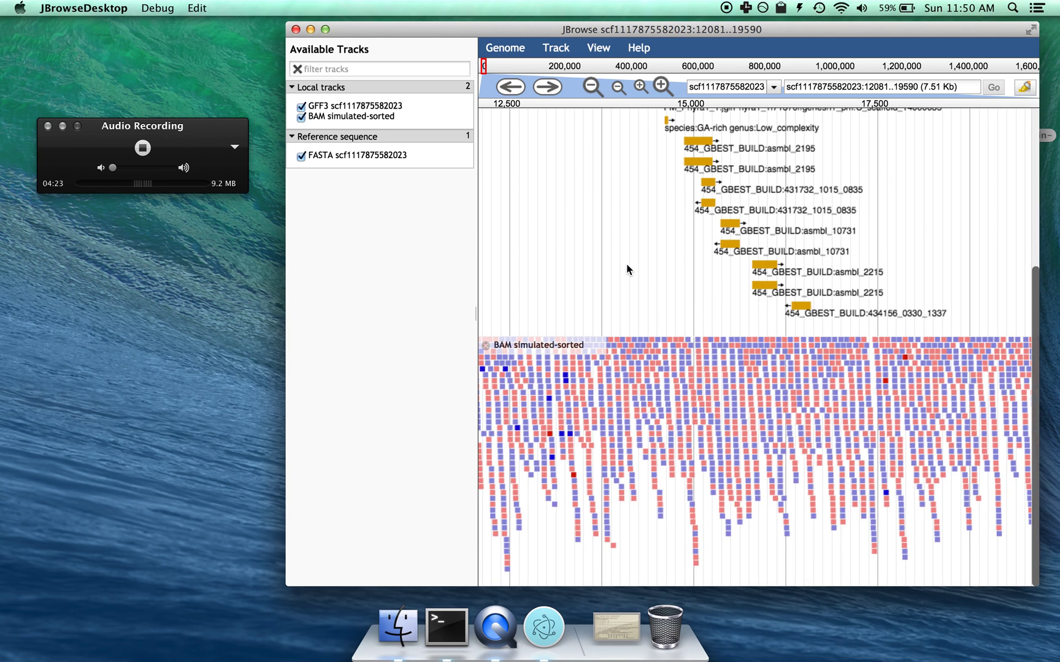
pyautogui.hscroll(-10, 629, 221)
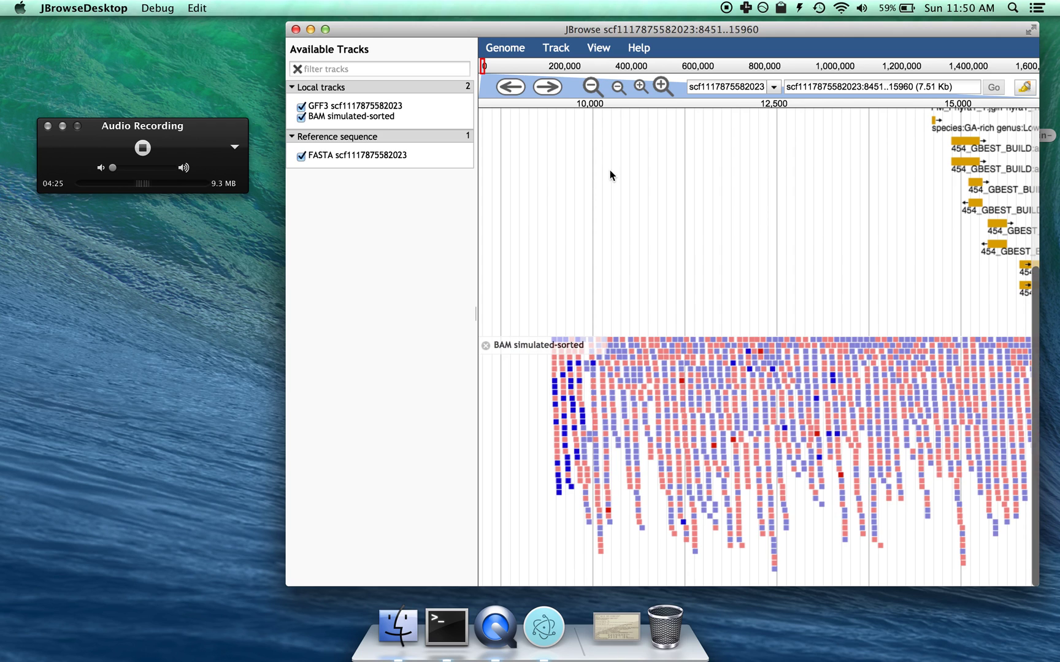
# Save the session with Genome > Save session, confirming the overwrite of stored tracks and config.
pyautogui.click(506, 50)
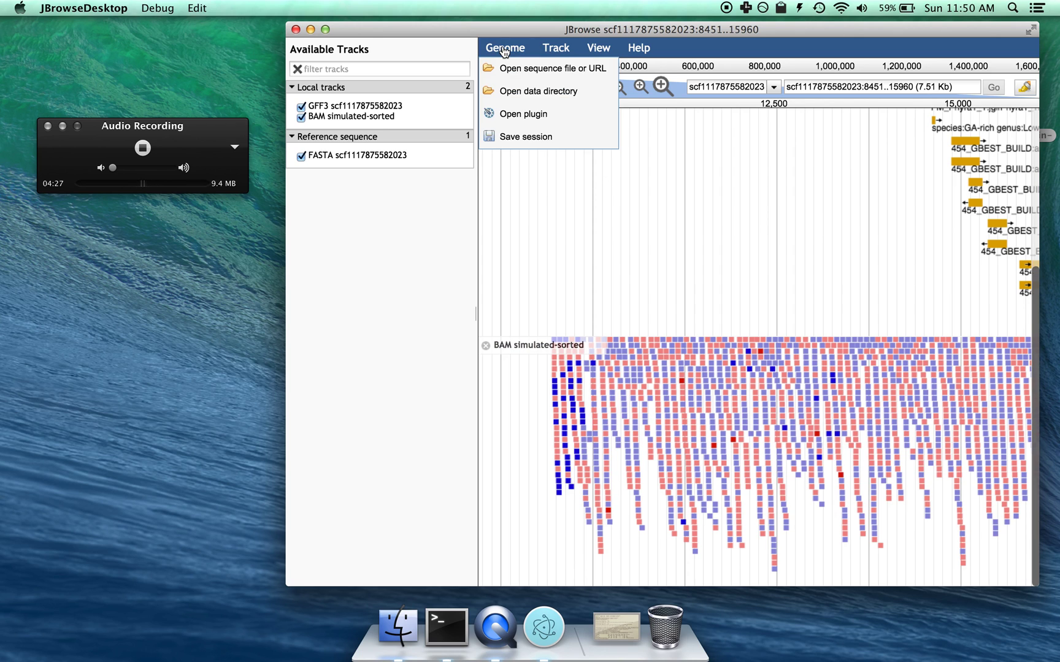
pyautogui.click(563, 140)
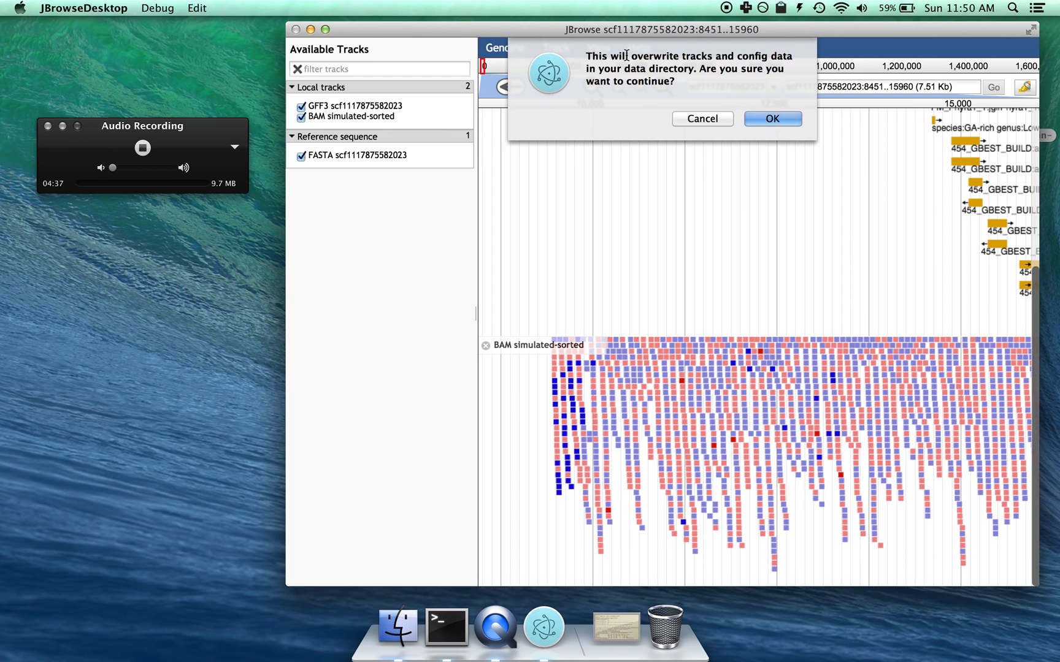
pyautogui.moveTo(631, 55); pyautogui.dragTo(672, 88)
pyautogui.click(773, 119)
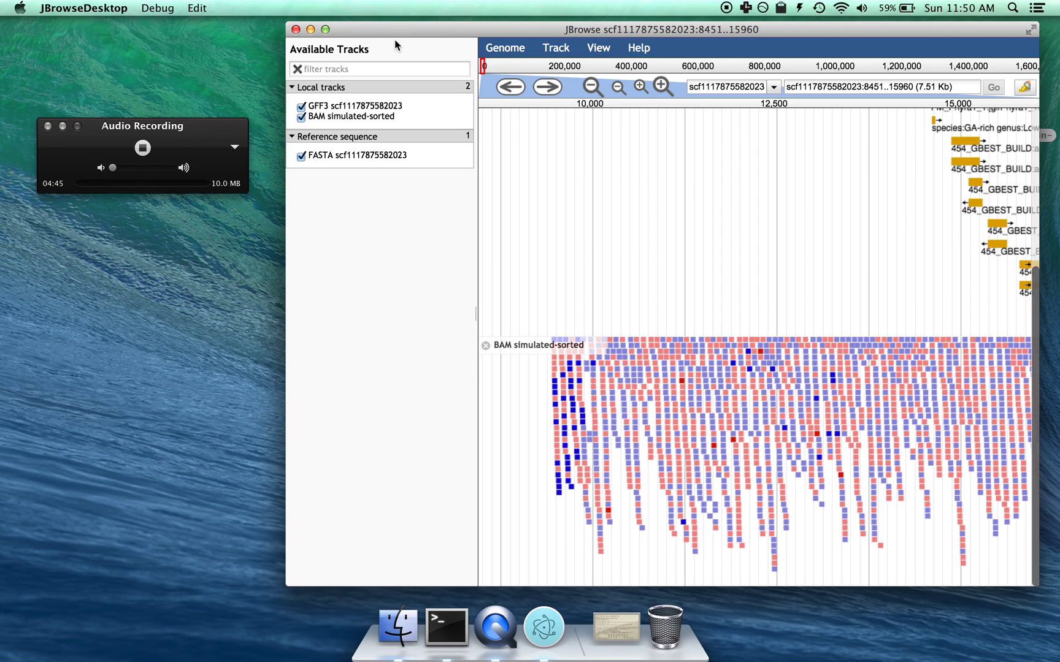
# Quit JBrowse Desktop and relaunch it from its Finder folder.
pyautogui.click(296, 30)
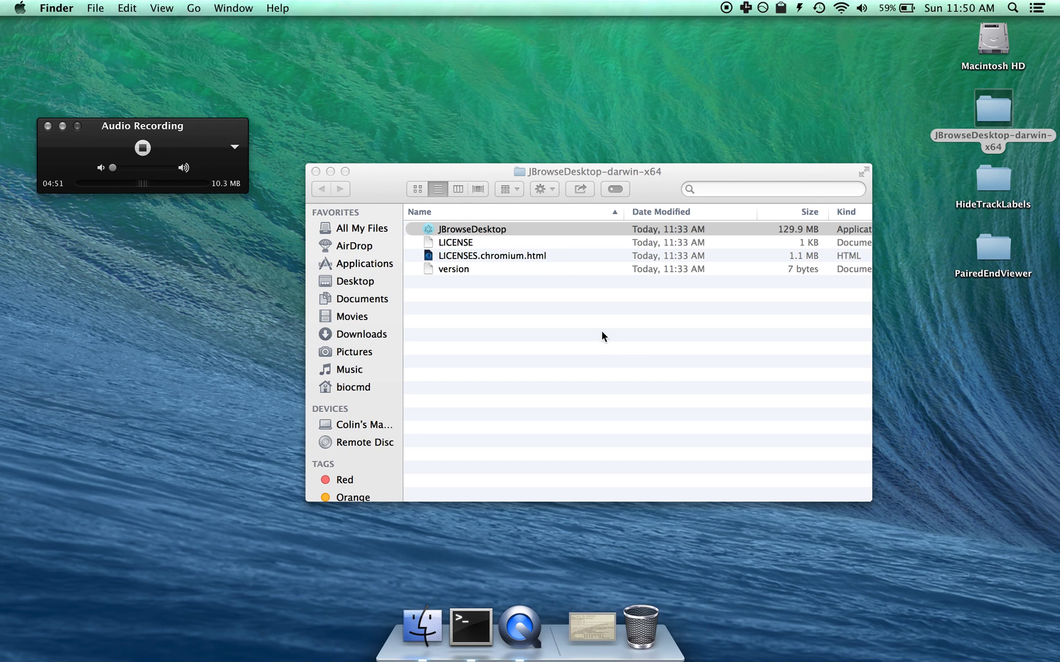
pyautogui.moveTo(556, 173); pyautogui.dragTo(540, 121)
pyautogui.doubleClick(449, 177)
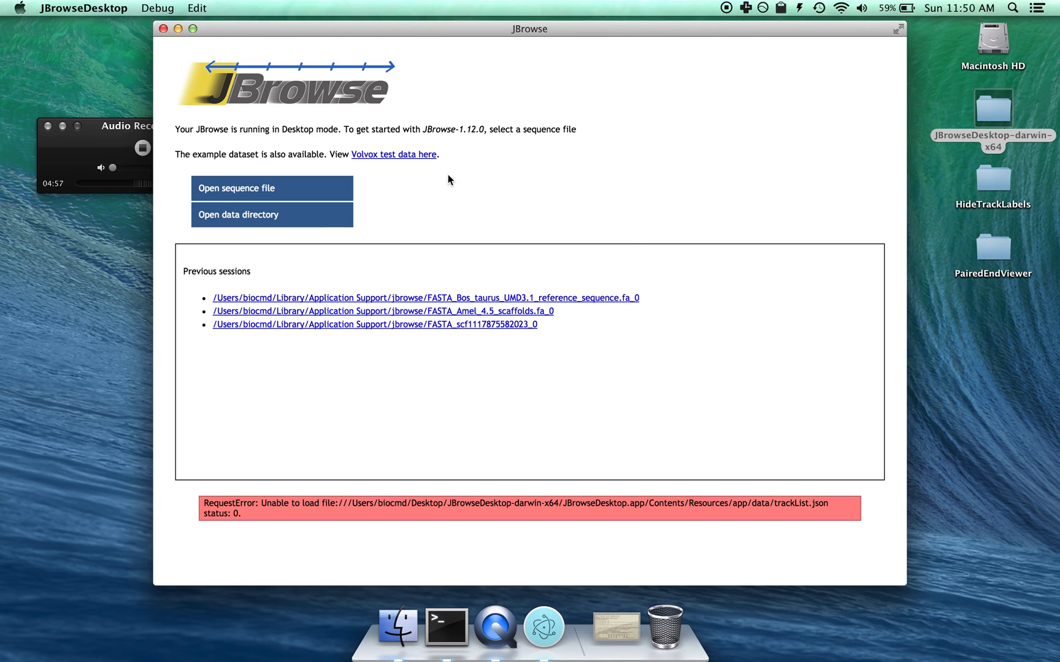
pyautogui.click(463, 326)
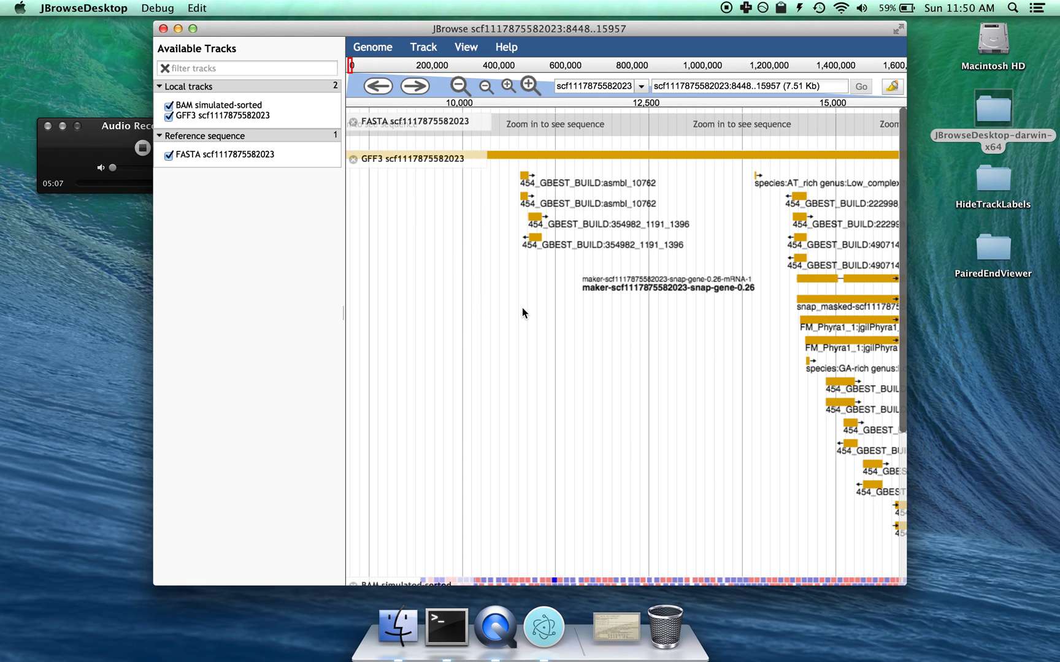
pyautogui.hscroll(10, 521, 308)
pyautogui.scroll(-5, 521, 307)
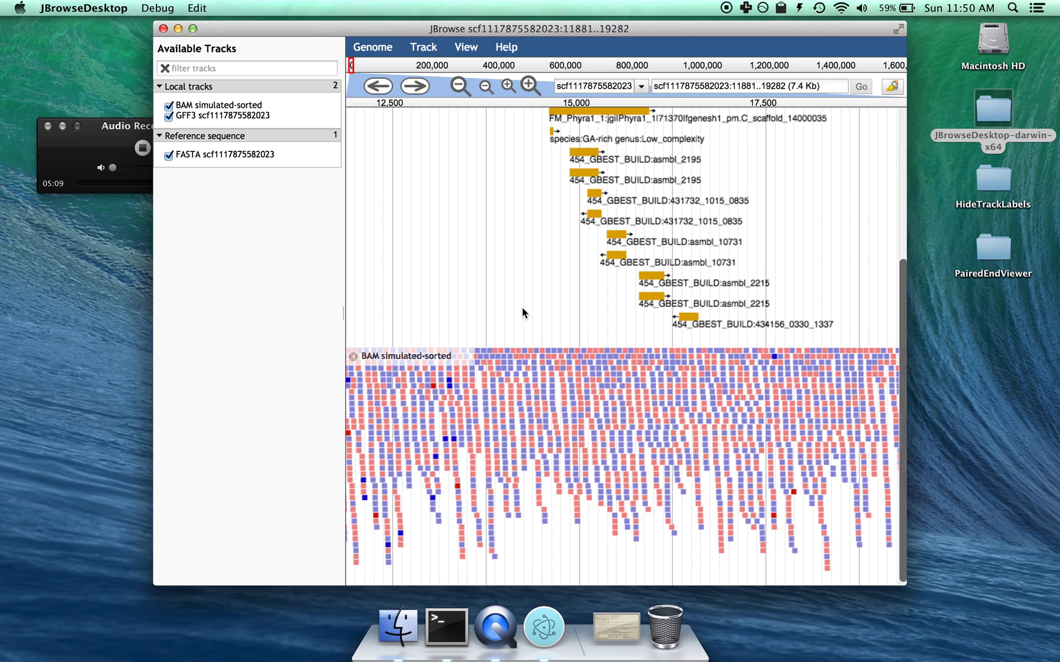
pyautogui.scroll(5, 522, 307)
pyautogui.hscroll(-8, 521, 307)
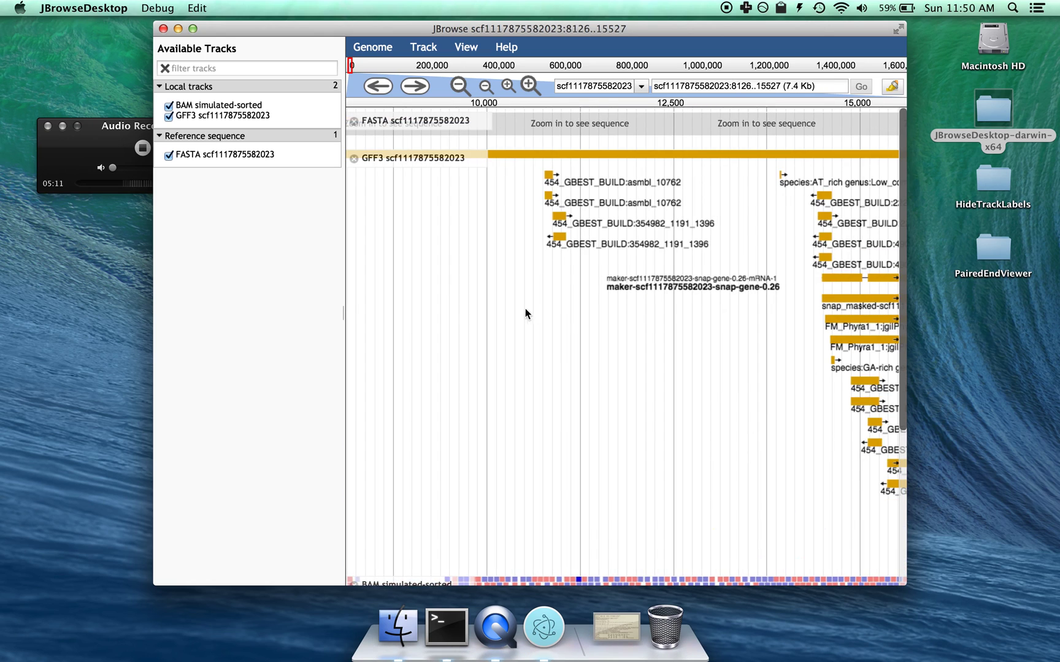
pyautogui.hscroll(-14, 643, 285)
pyautogui.scroll(-3, 643, 284)
pyautogui.scroll(-2, 643, 285)
pyautogui.hscroll(-5, 643, 285)
pyautogui.scroll(5, 643, 284)
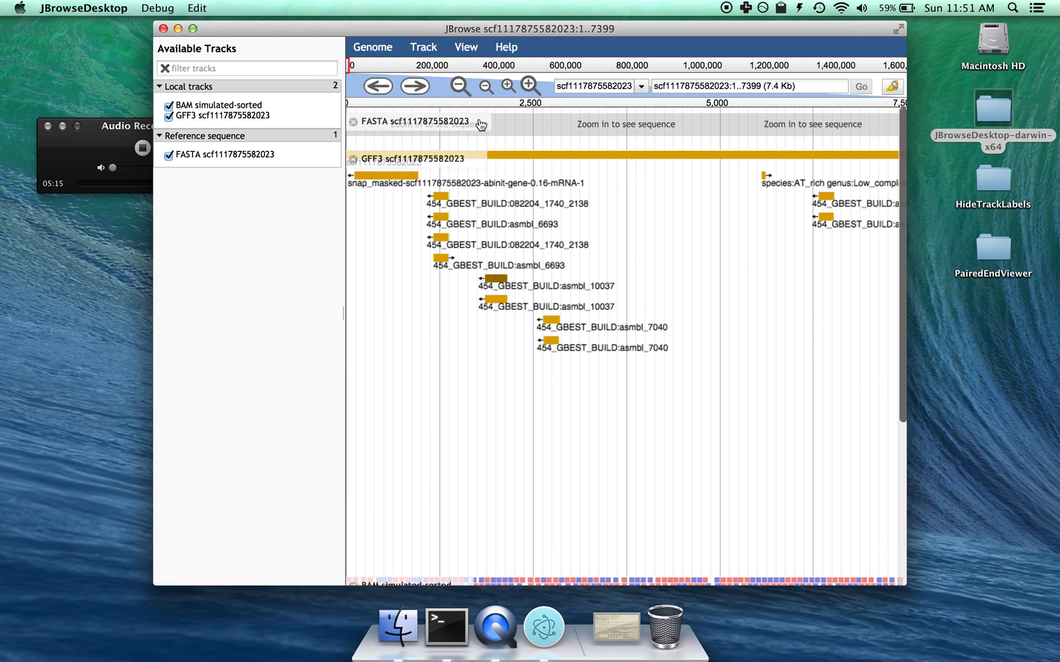
# Load the HideTrackLabels plugin from the Desktop folder through Genome > Open plugin.
pyautogui.click(387, 56)
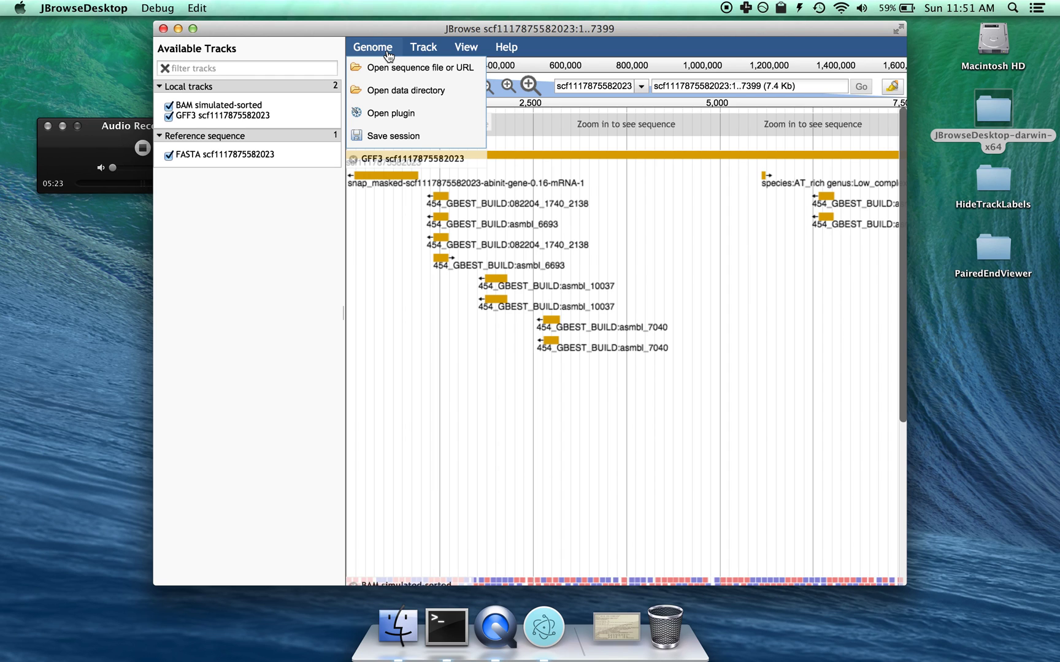
pyautogui.click(391, 114)
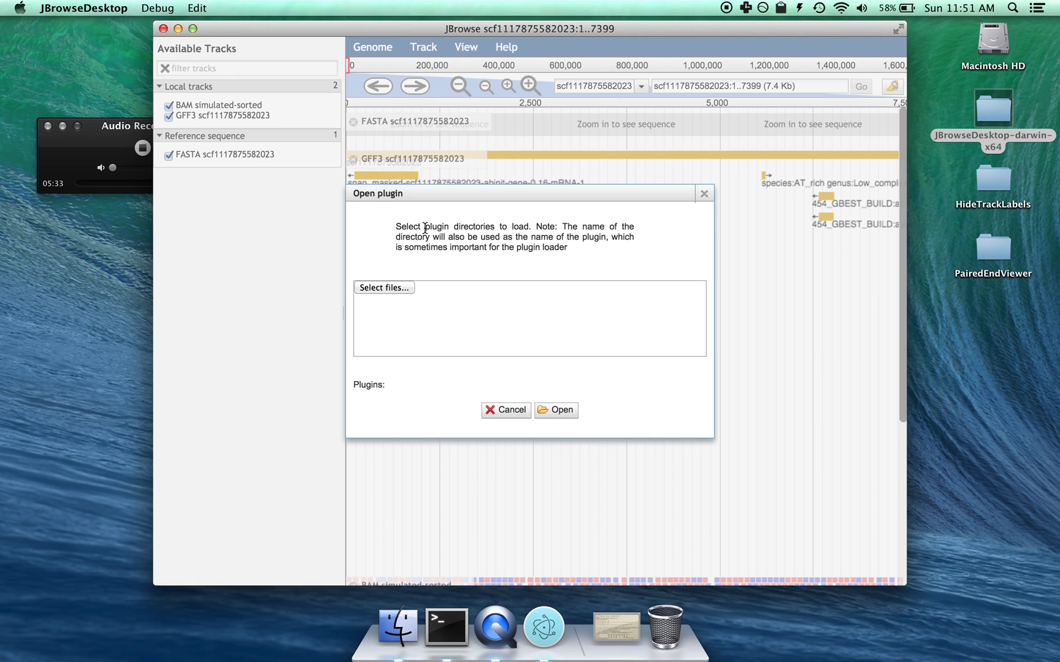
pyautogui.click(404, 286)
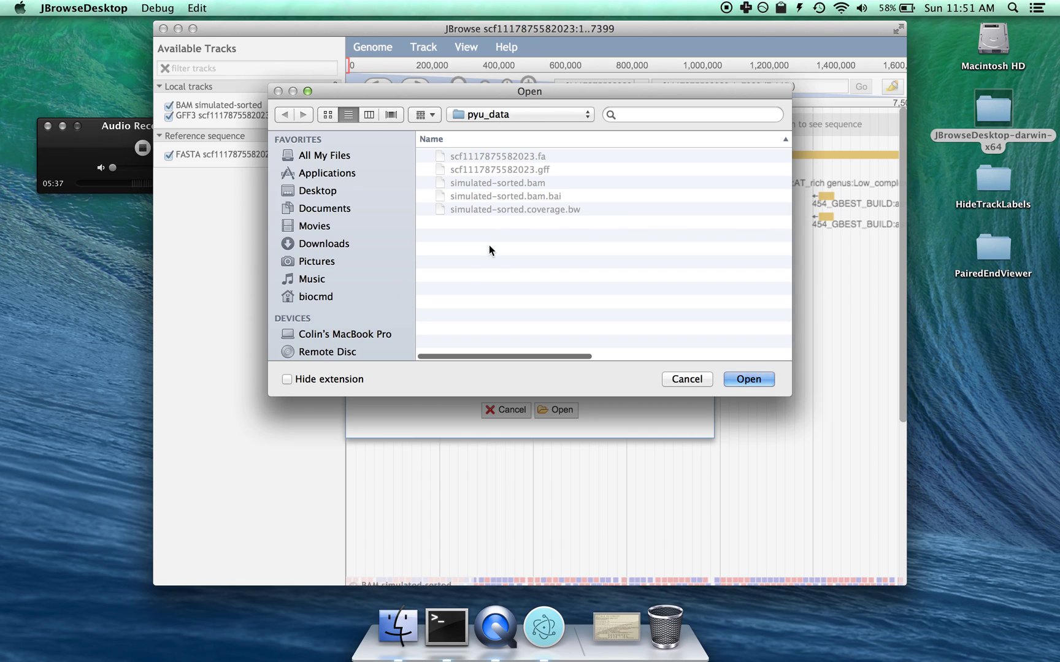
pyautogui.click(325, 193)
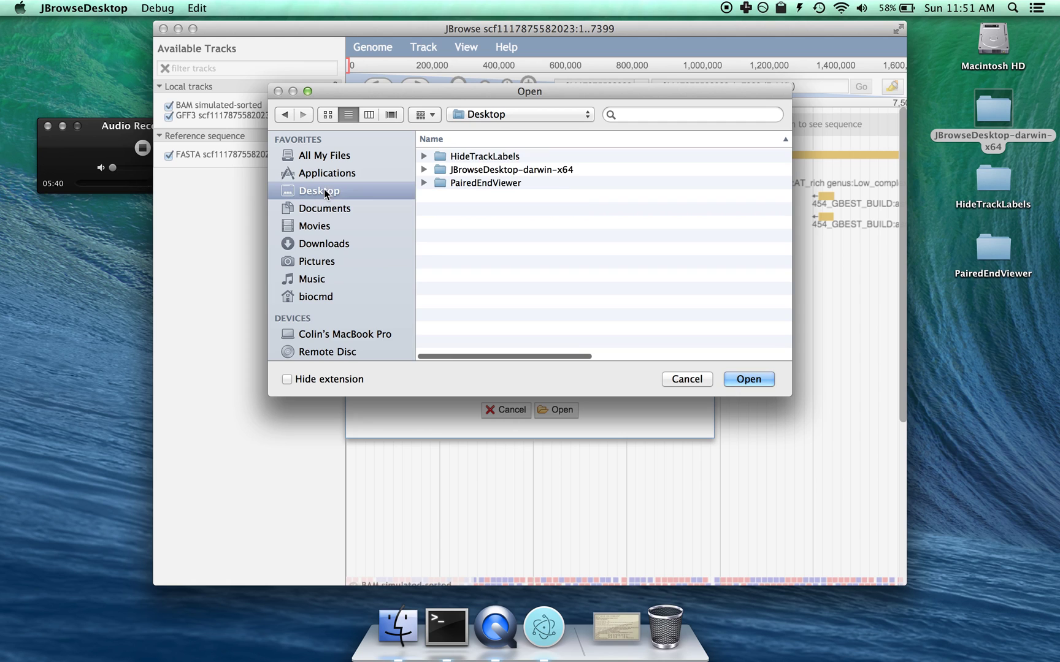
pyautogui.click(482, 157)
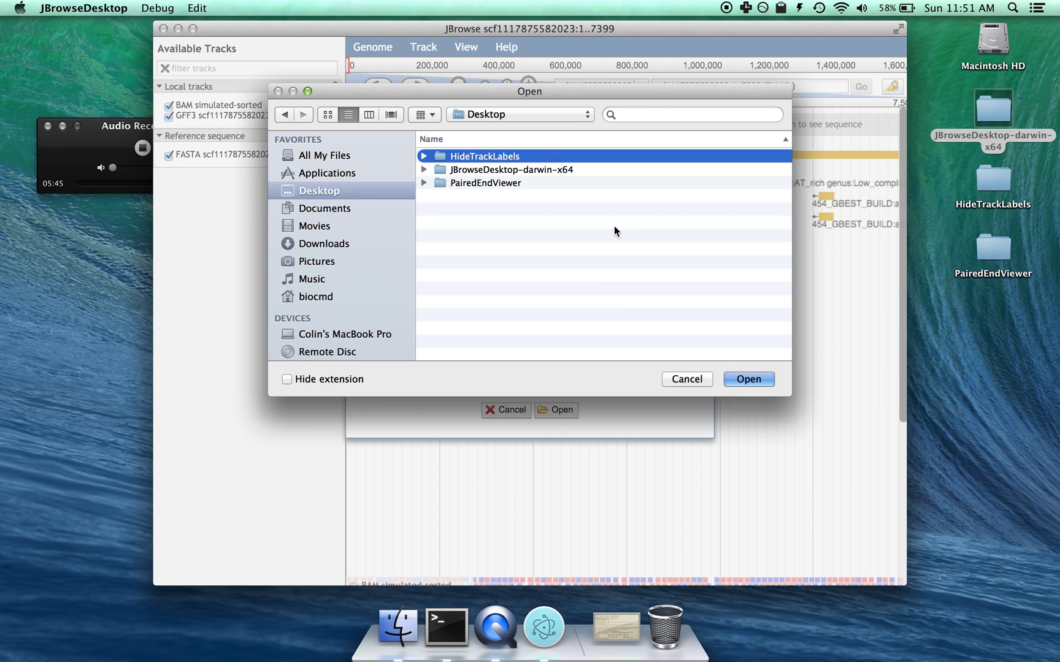
pyautogui.click(749, 378)
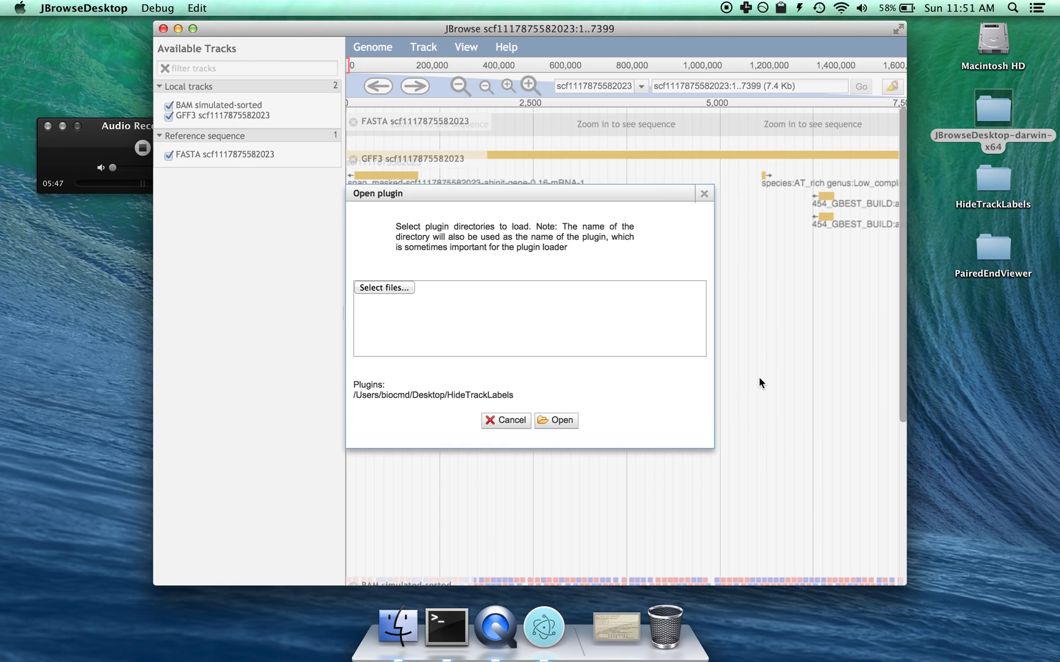
pyautogui.click(558, 421)
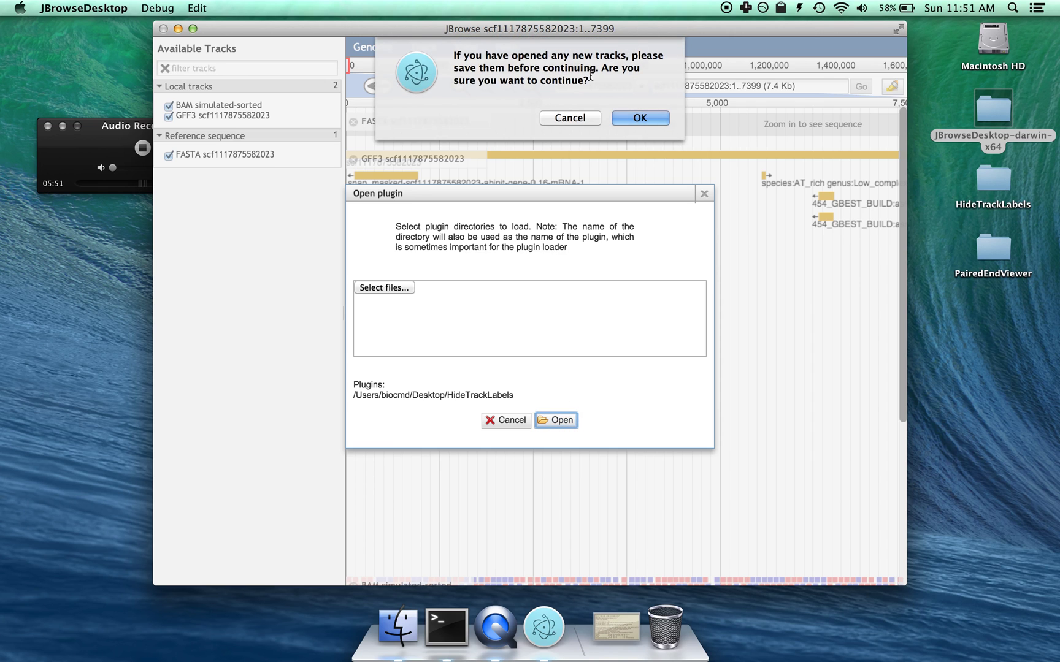
# Confirm the plugin reload, widen the window, and hide the FASTA, GFF3 and BAM track titles.
pyautogui.click(640, 118)
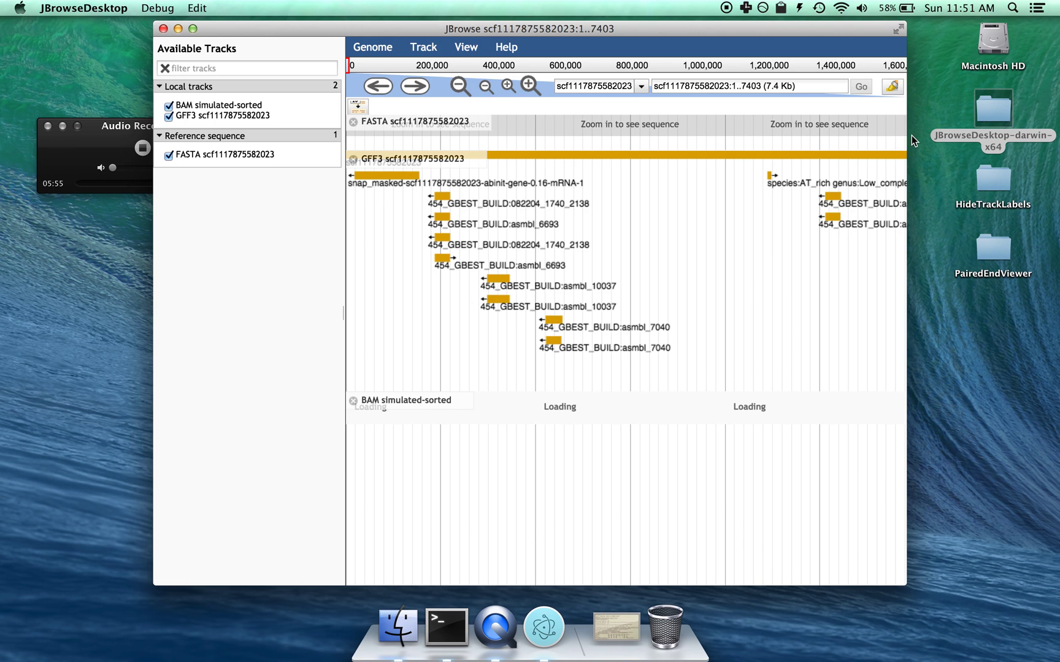
pyautogui.moveTo(910, 137); pyautogui.dragTo(975, 137)
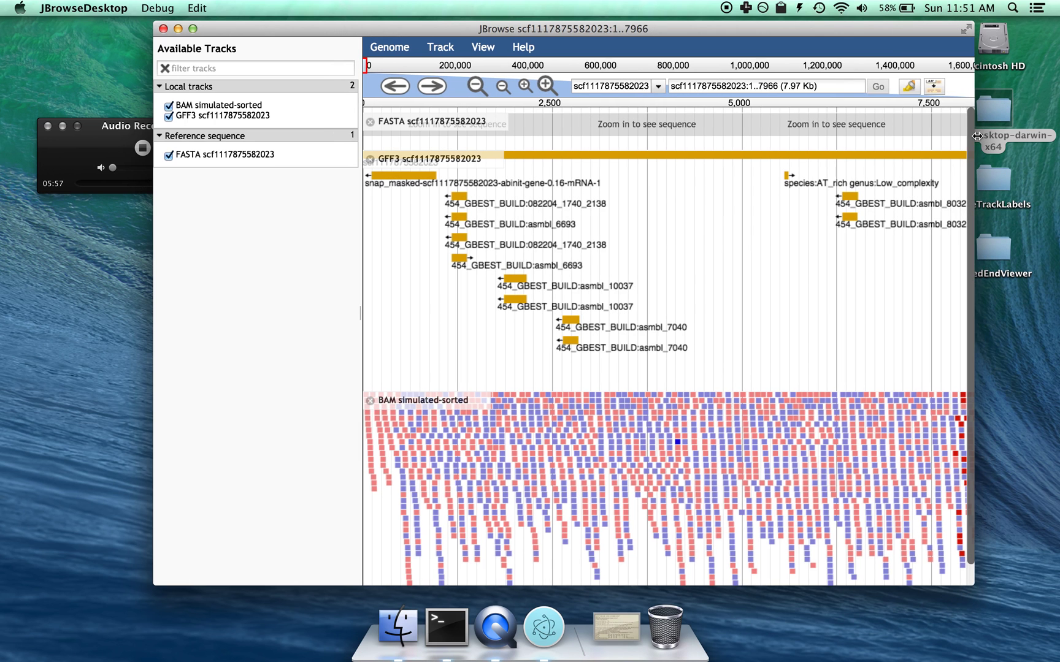
pyautogui.click(934, 87)
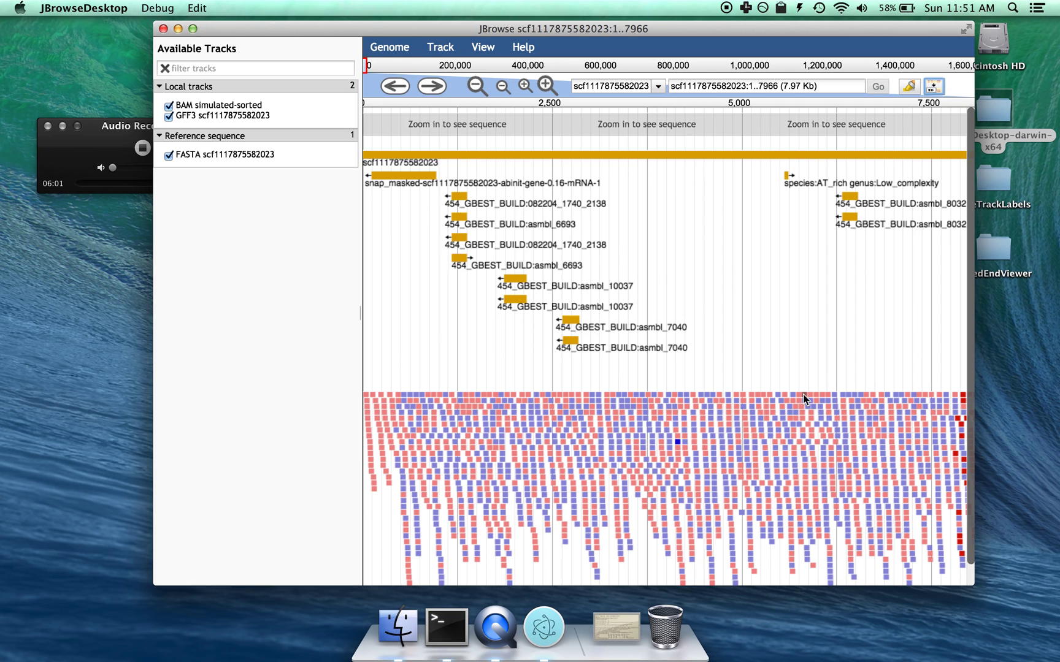